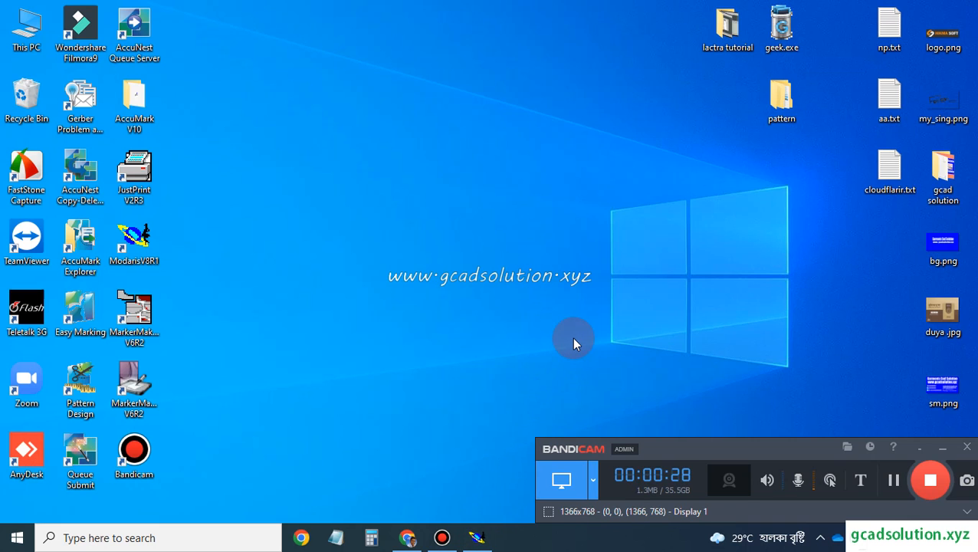
Switch to ModarisV8R1 and look through the notch, orientation and shape tools and the line and point modification tools
left_click(477, 538)
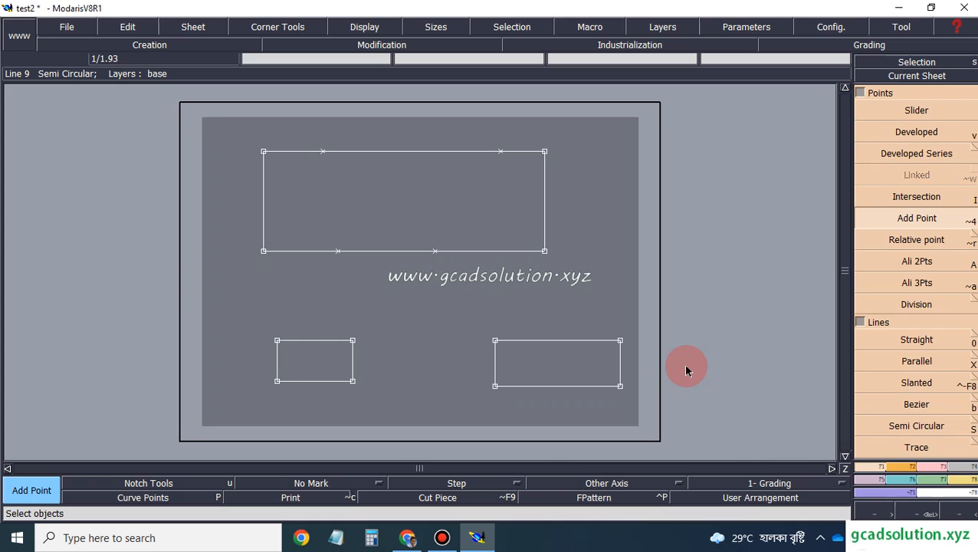
left_click(933, 466)
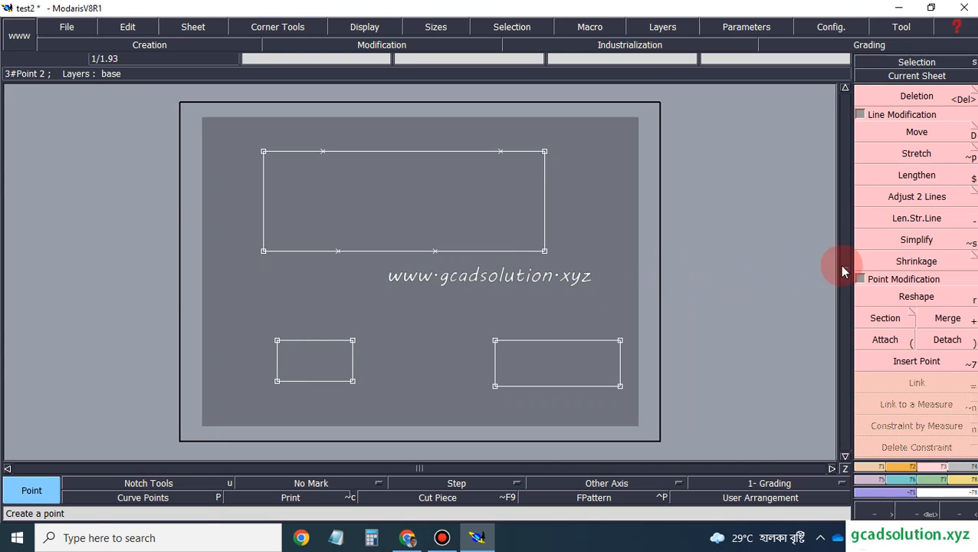
left_click(904, 467)
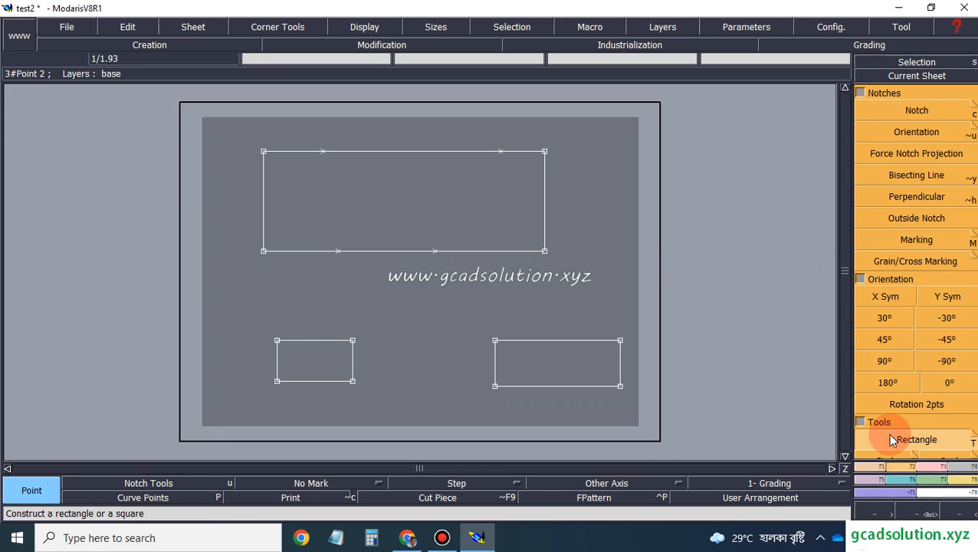
left_click(887, 435)
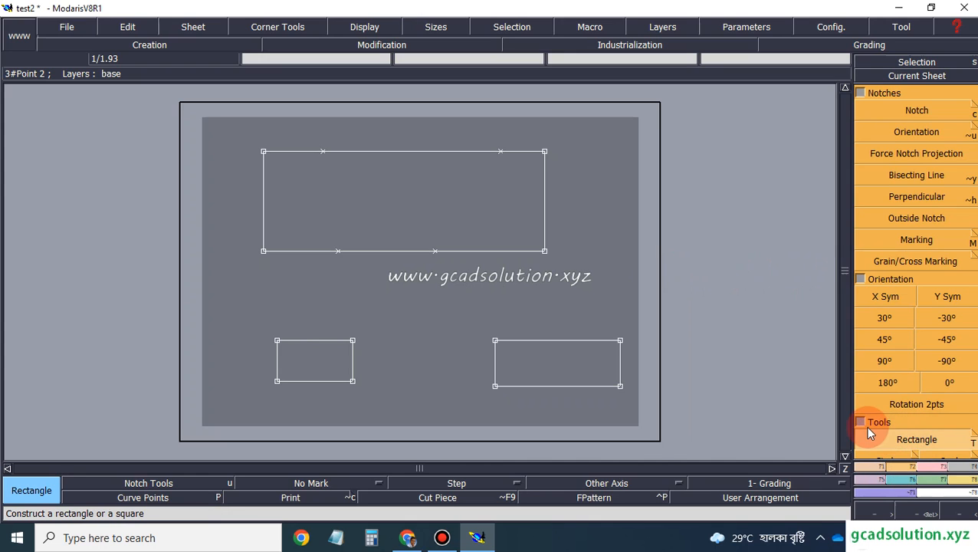
left_click(862, 94)
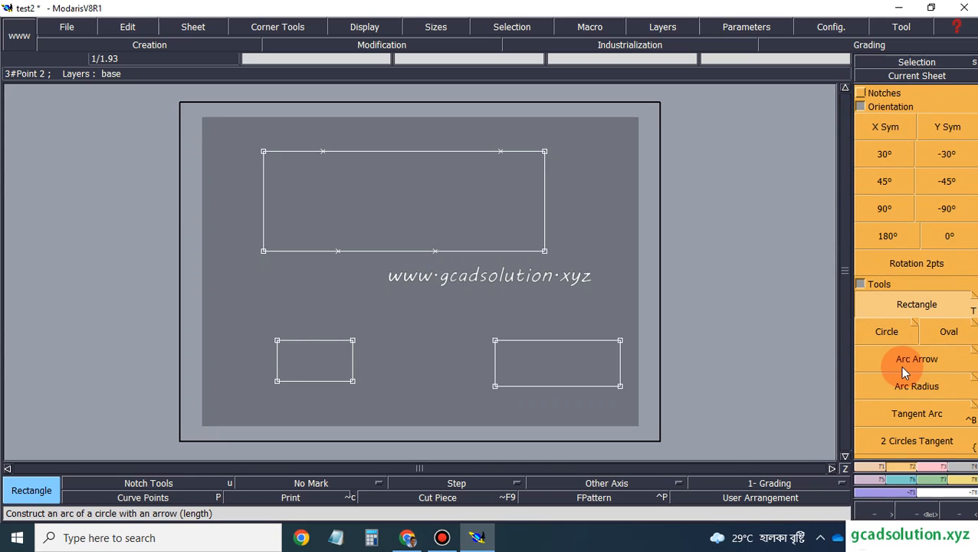
left_click(940, 467)
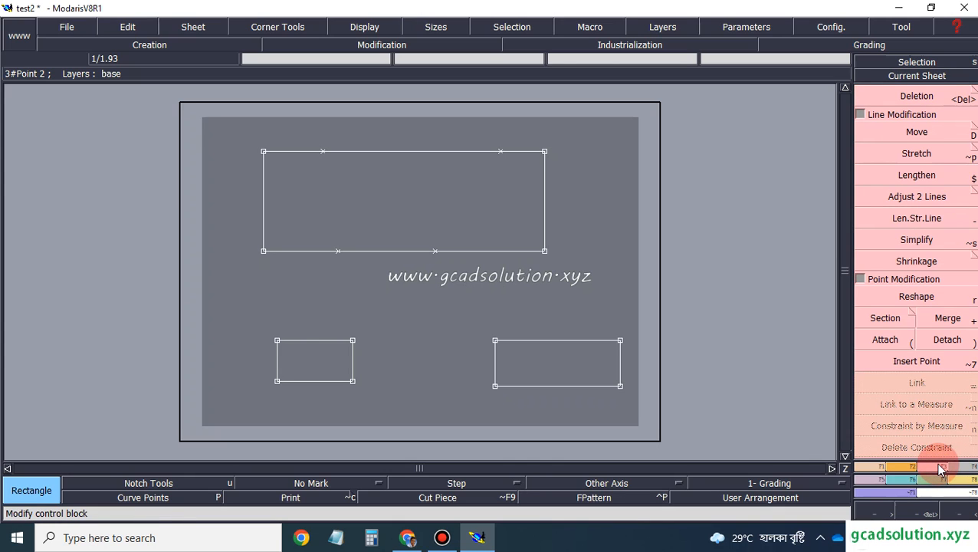
Try deleting the four intermediate points on the large rectangle's upper and lower edges, and undo the deletion
left_click(948, 101)
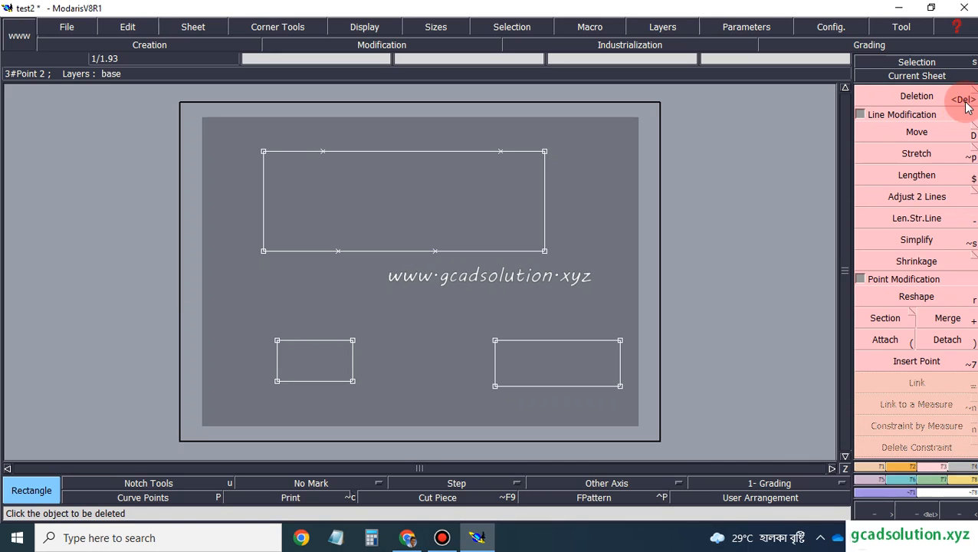
left_click(946, 100)
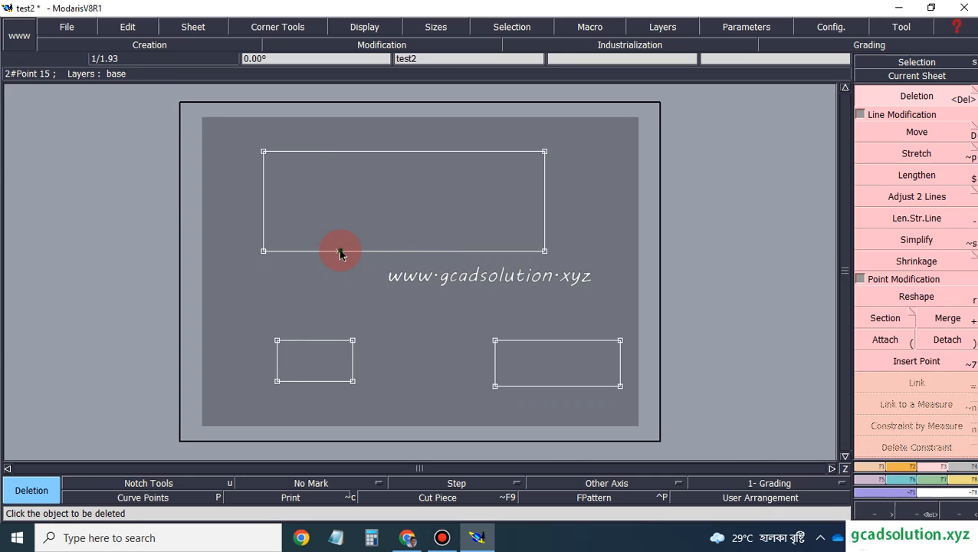
key("ctrl+z")
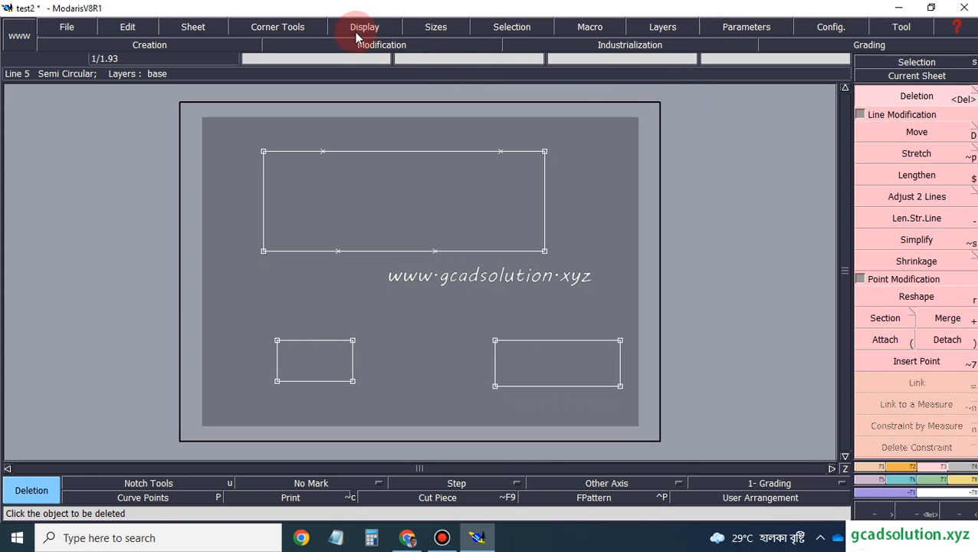
Try deleting the whole test2 sheet, undo that deletion and return to the Deletion tool
left_click(204, 29)
left_click(198, 73)
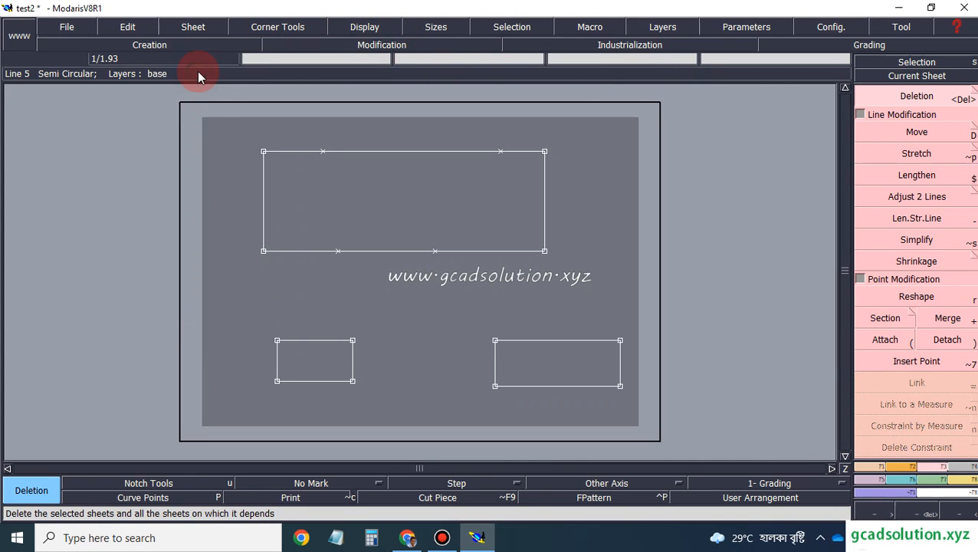
left_click(288, 346)
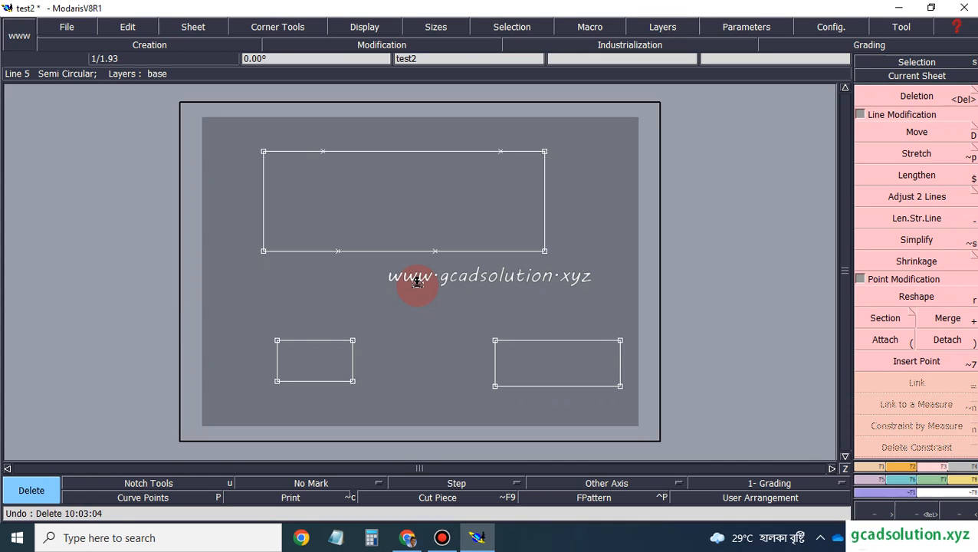
left_click(910, 101)
left_click(899, 98)
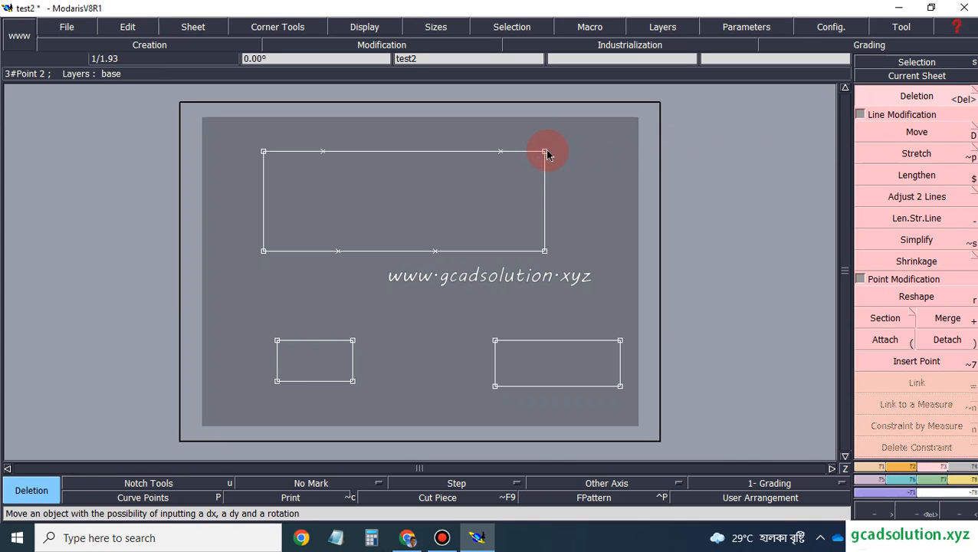
Move the large rectangle freehand as a whole, placing it near the upper right of the sheet
left_click(948, 136)
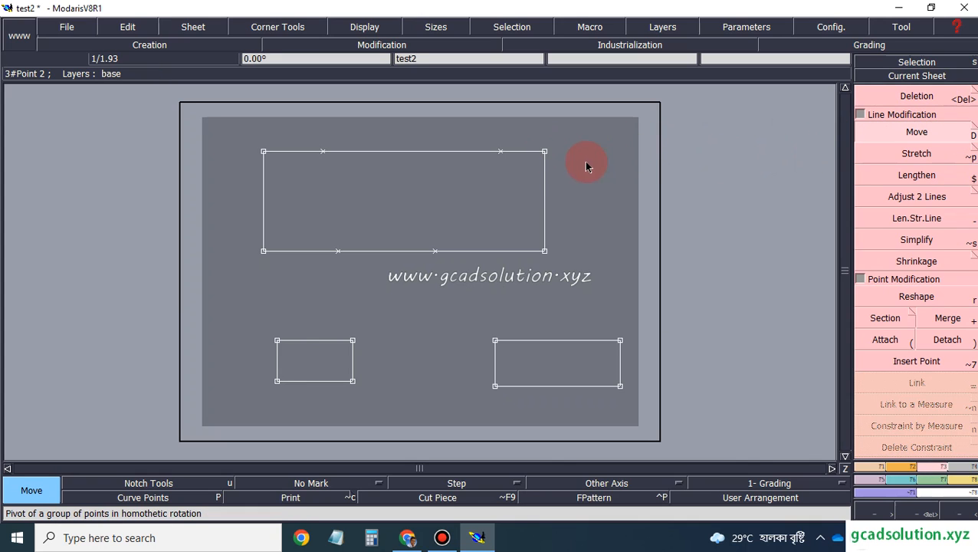
left_click(545, 151)
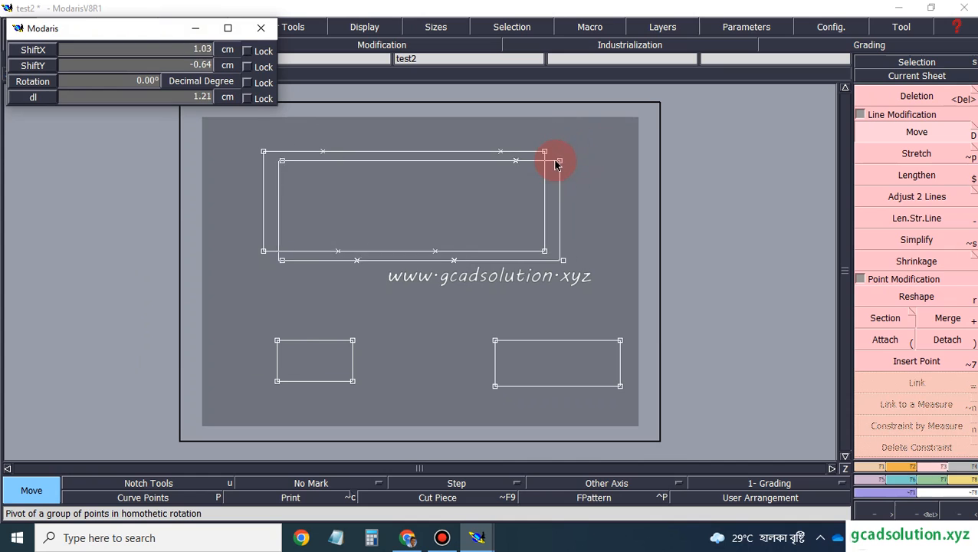
left_click(590, 139)
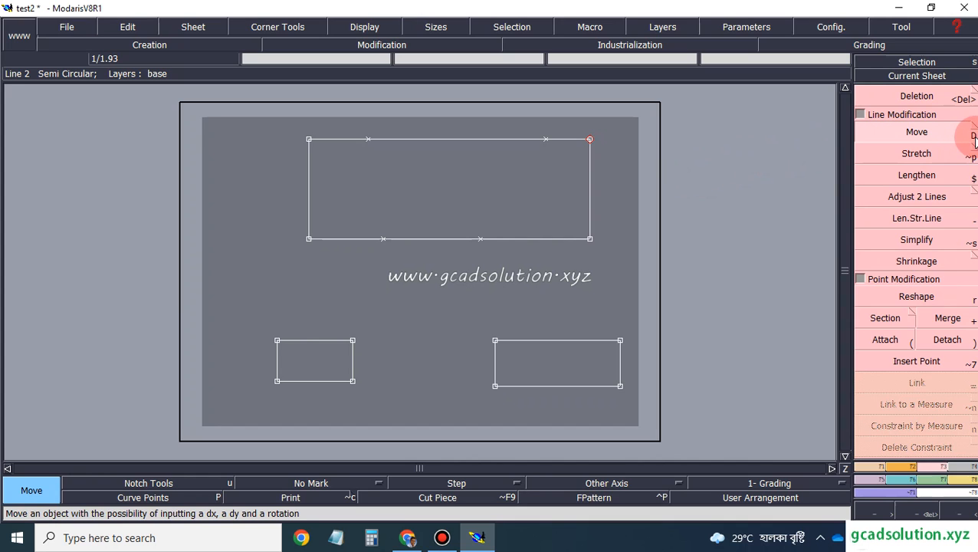
left_click(882, 141)
left_click(496, 142)
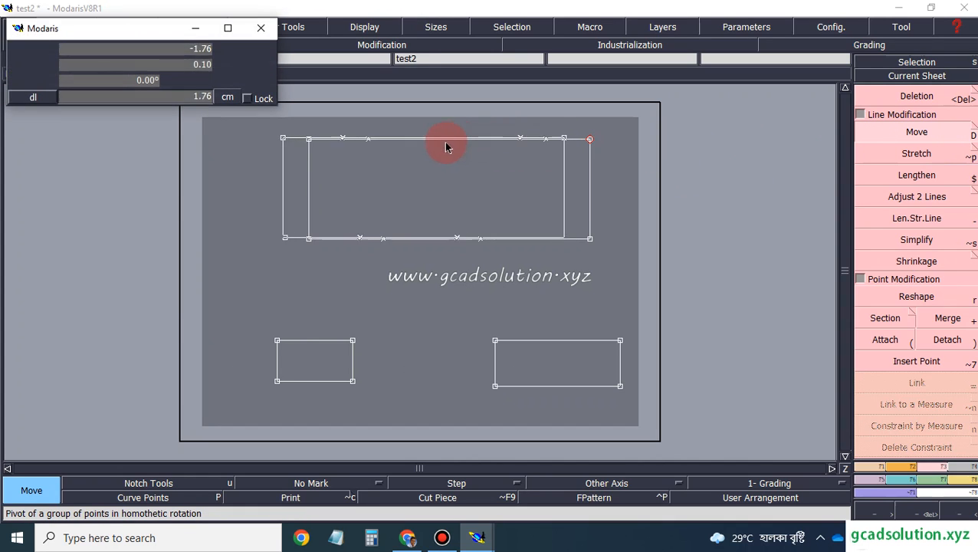
left_click(427, 165)
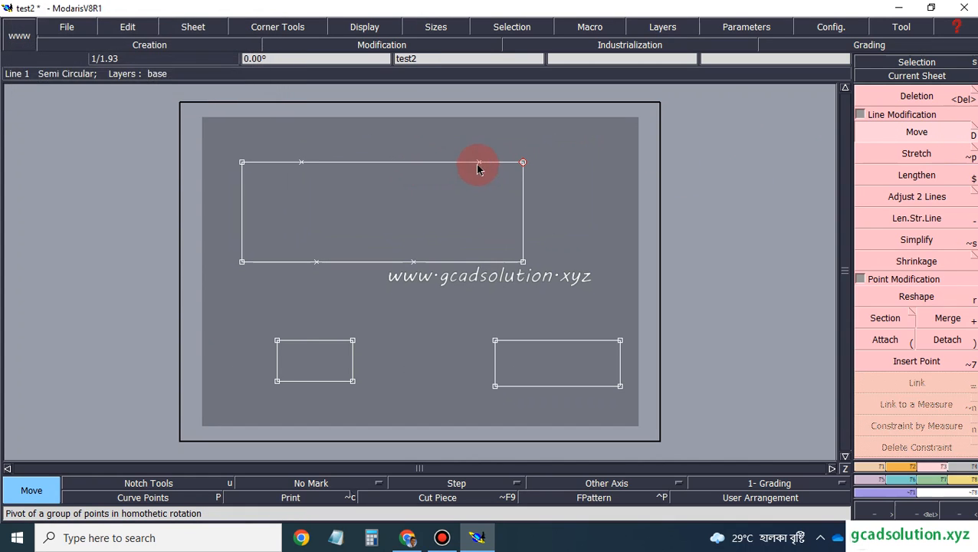
left_click(436, 162)
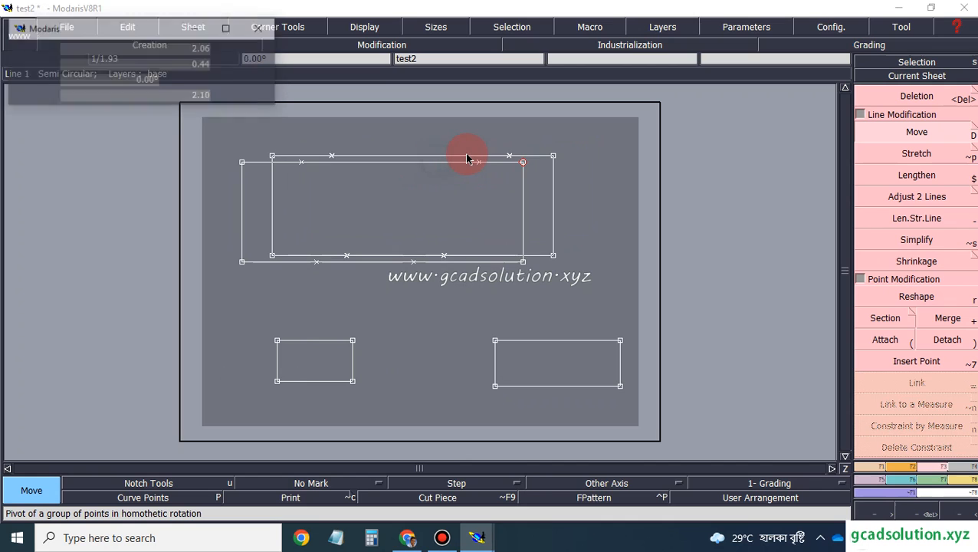
left_click(507, 138)
Move the two small rectangles lower on the sheet and the large rectangle down toward the centre
left_click(325, 344)
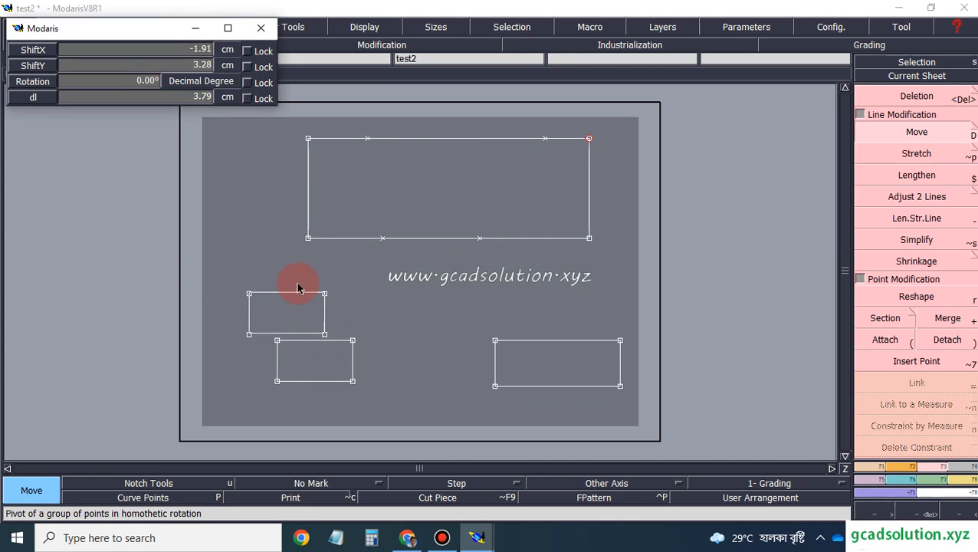
left_click(260, 381)
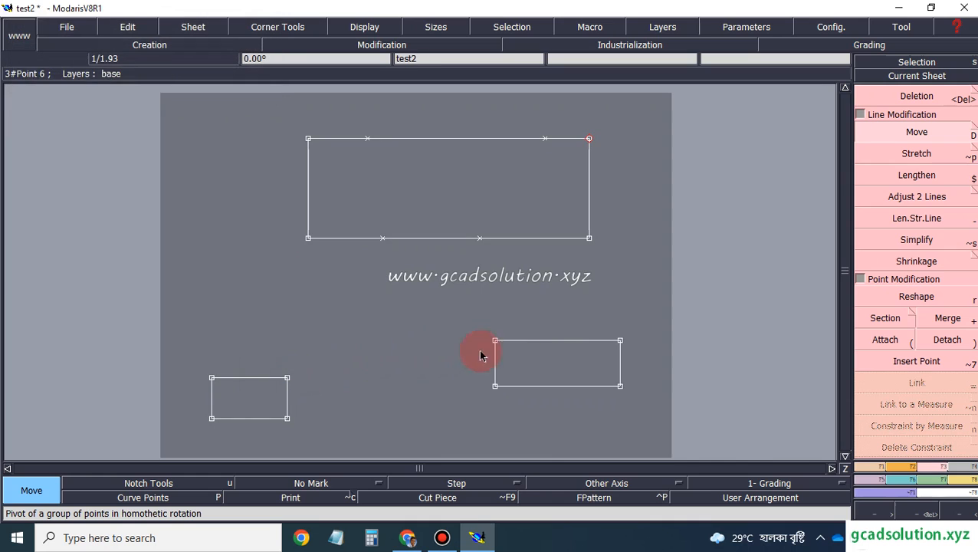
left_click(572, 342)
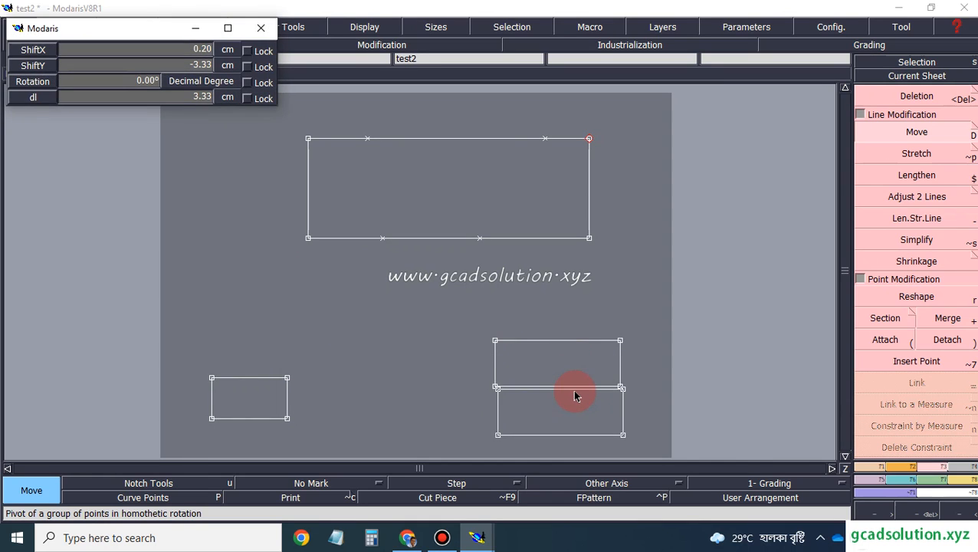
left_click(574, 392)
left_click(457, 142)
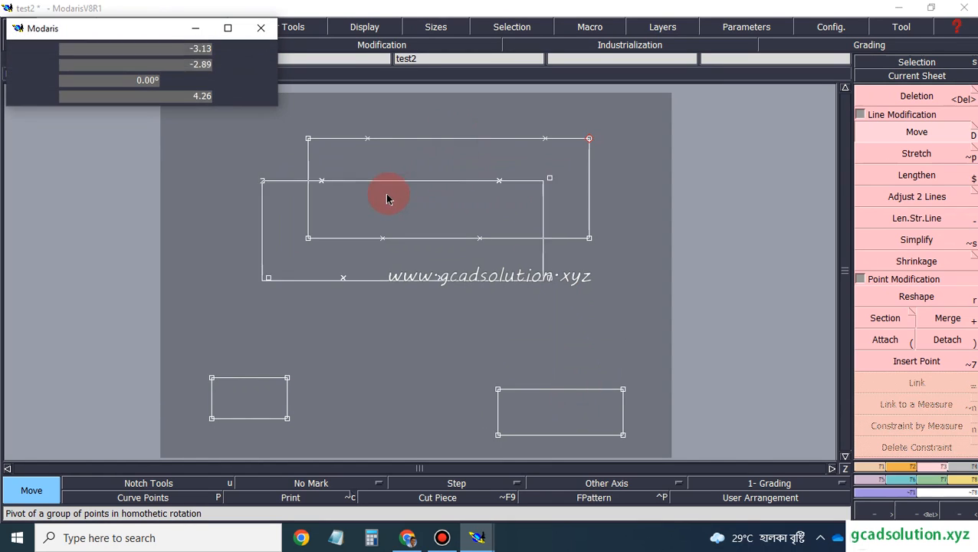
left_click(441, 192)
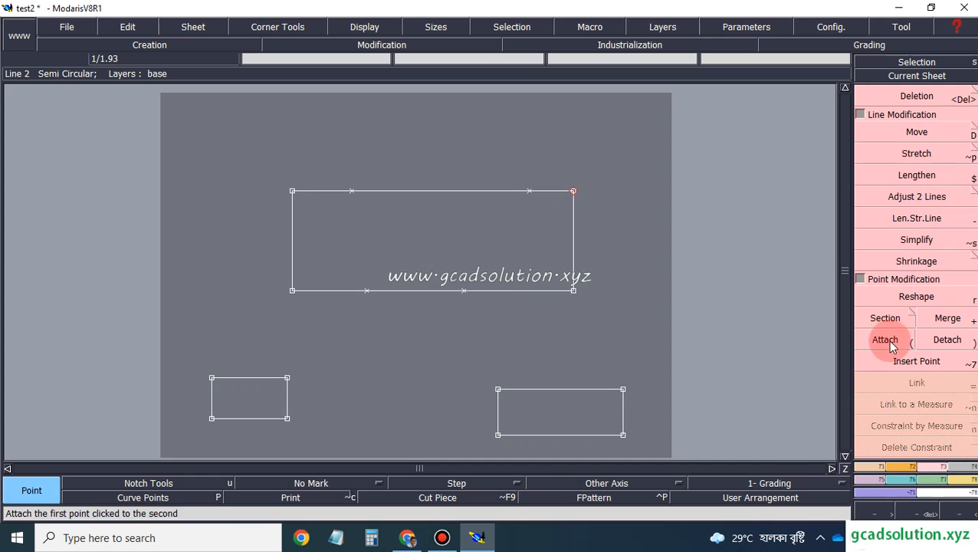
Pin all characteristic points of the three rectangles on the current sheet
left_click(921, 340)
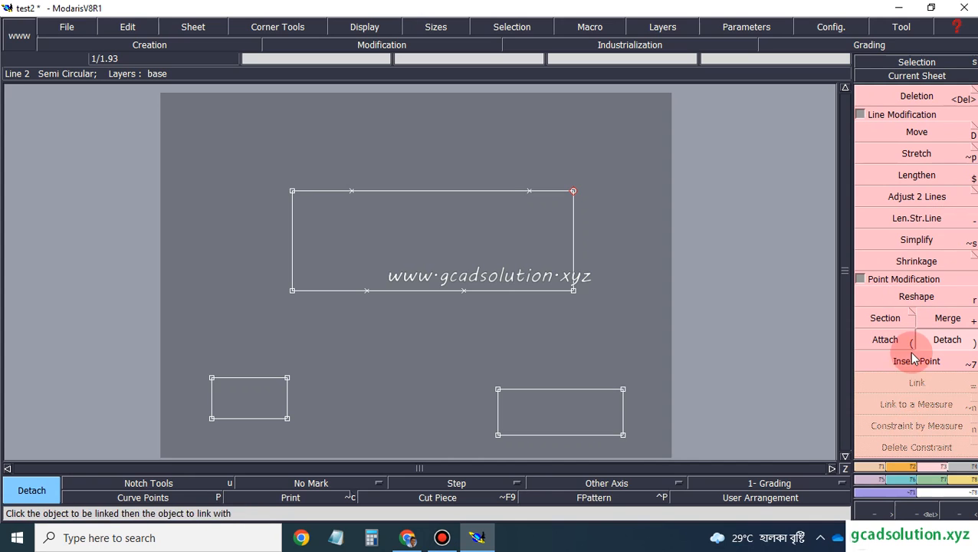
left_click(861, 279)
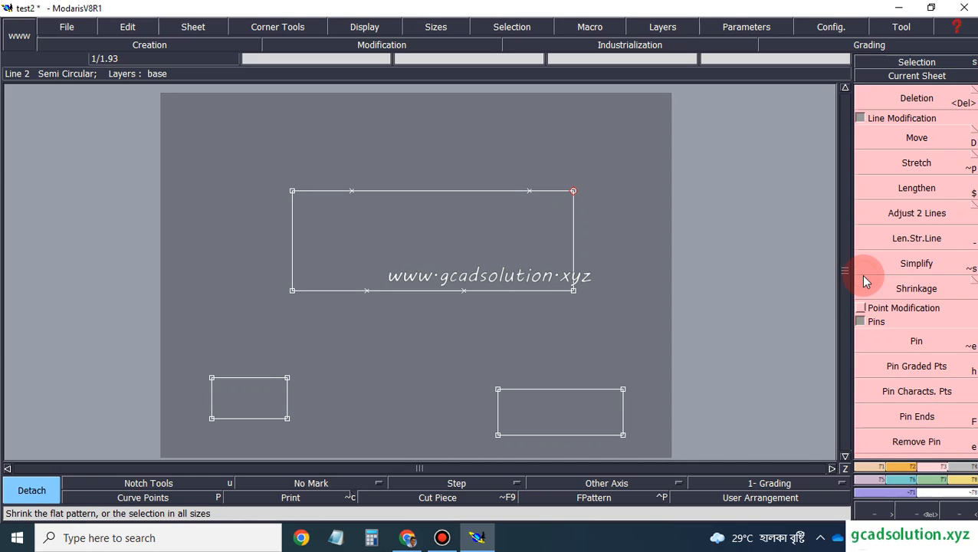
left_click(915, 339)
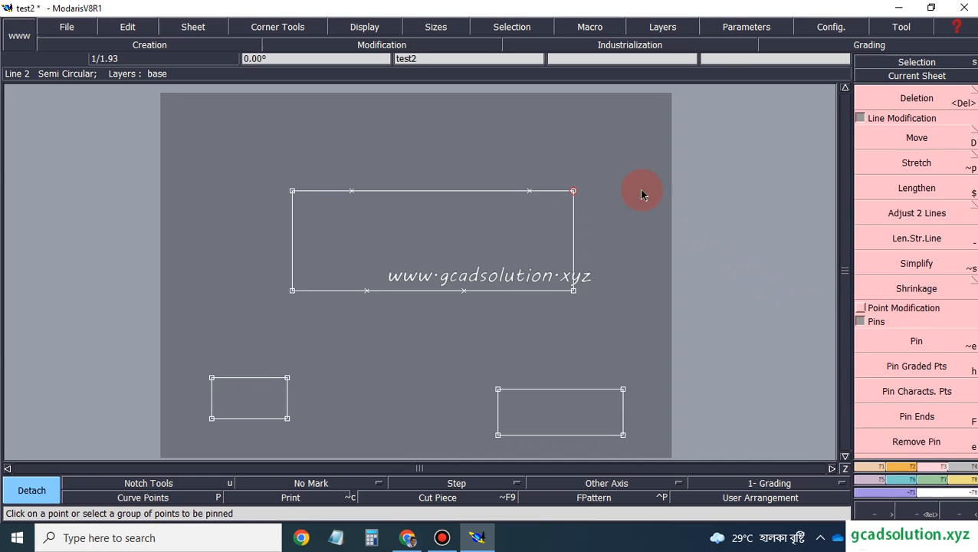
left_click(893, 391)
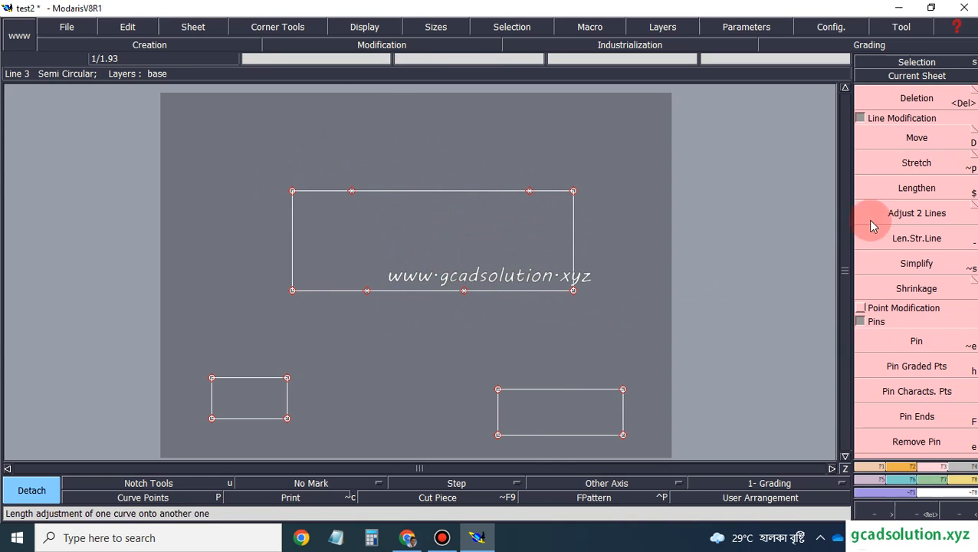
Move the large rectangle's upper-right corner up and outward, and raise the two intermediate upper-edge points by about 1 cm
left_click(923, 143)
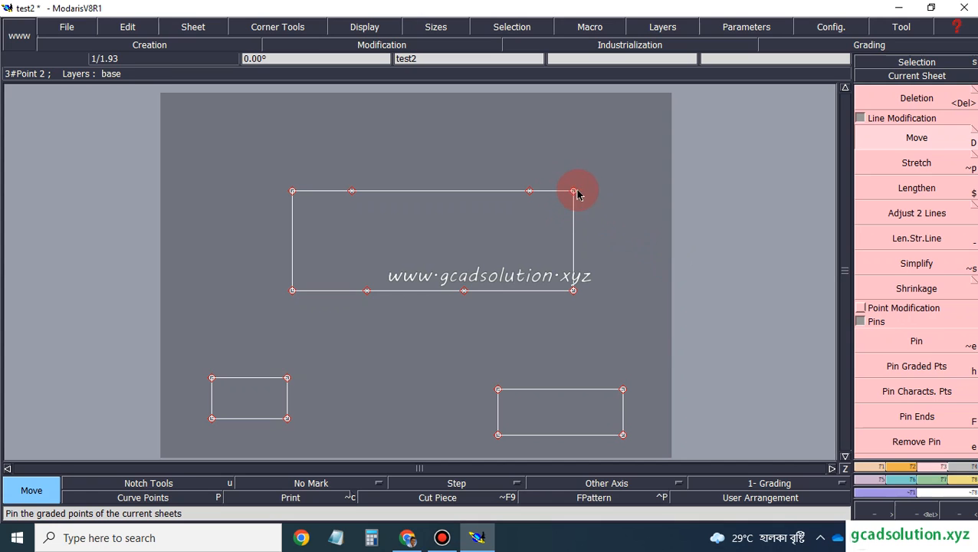
left_click(917, 138)
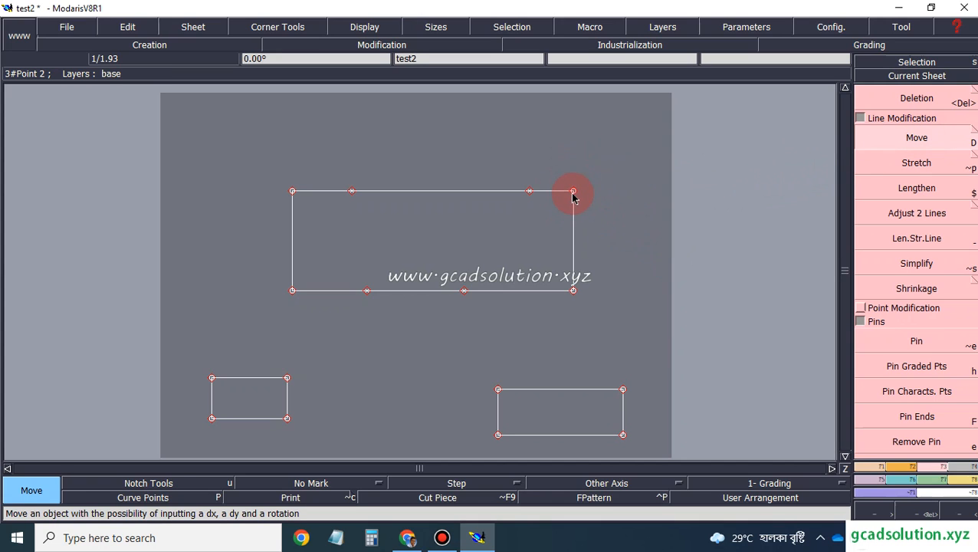
left_click_drag(575, 194, 588, 180)
left_click_drag(531, 193, 535, 178)
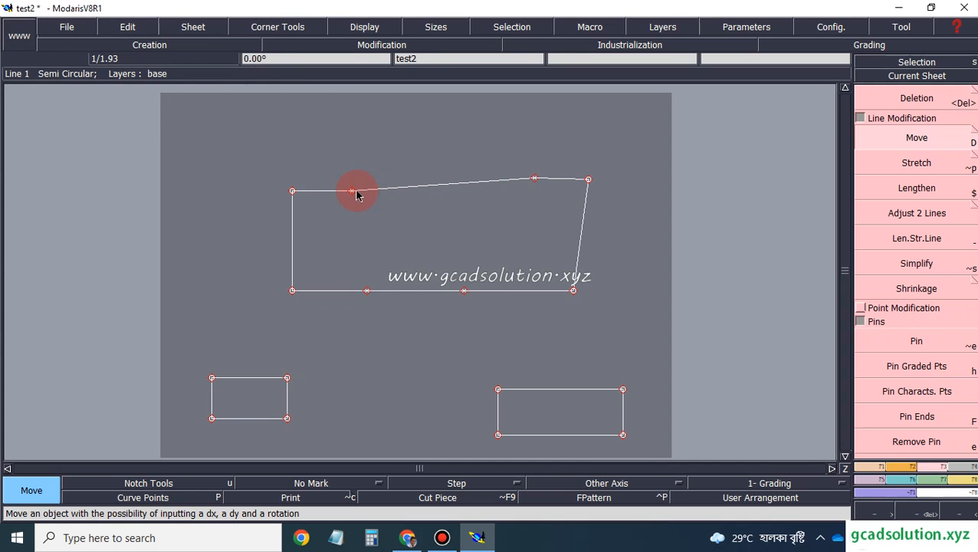
left_click_drag(352, 190, 354, 178)
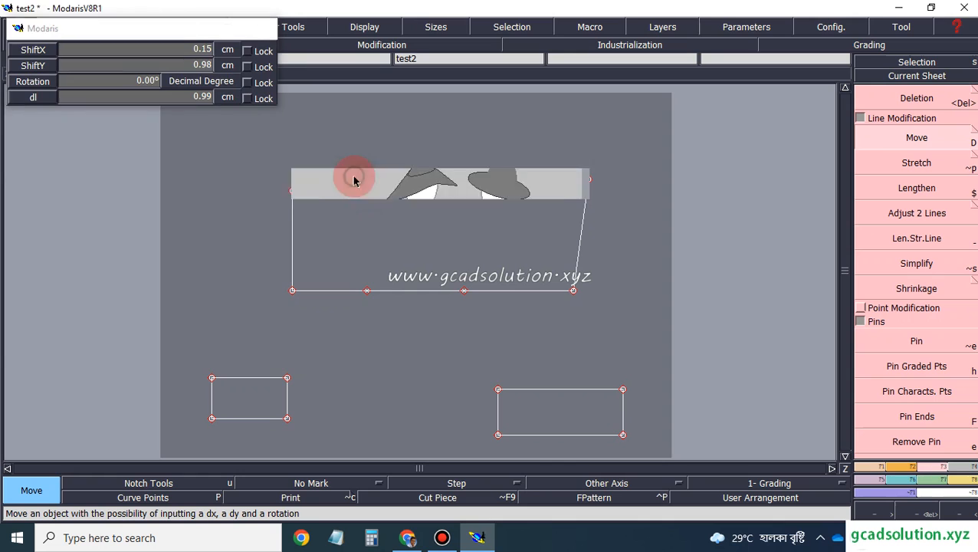
Create points on the large shape's upper-left corner and on the right-hand intermediate point of its lower edge
key("p")
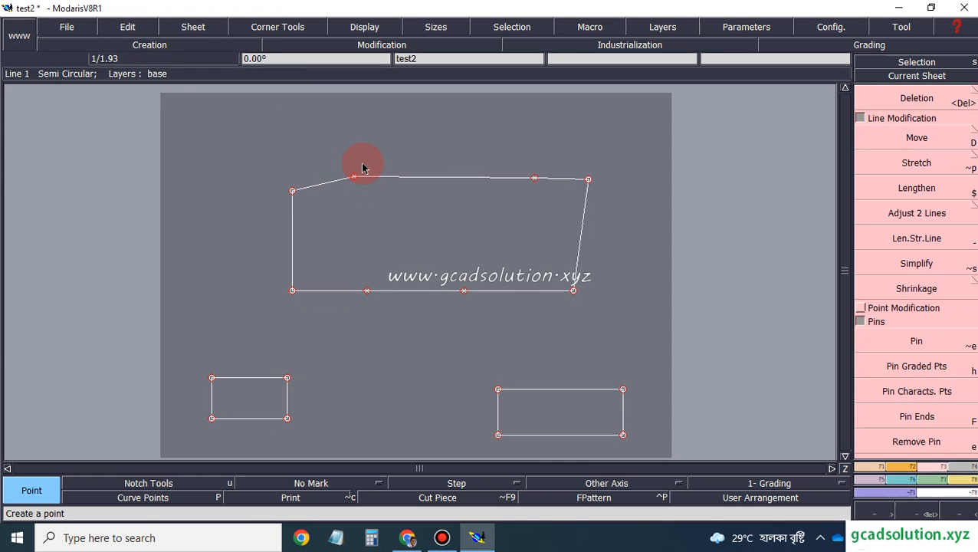
left_click(292, 191)
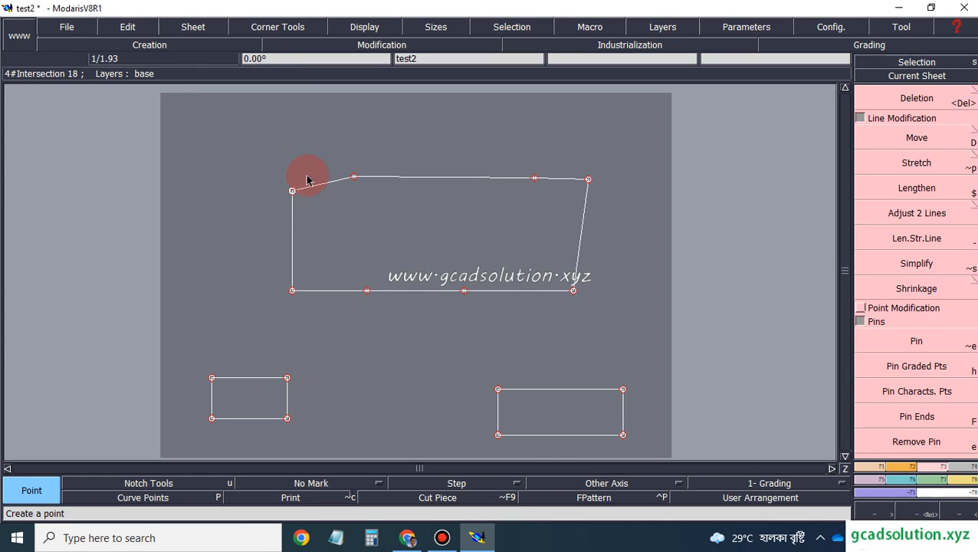
left_click(463, 292)
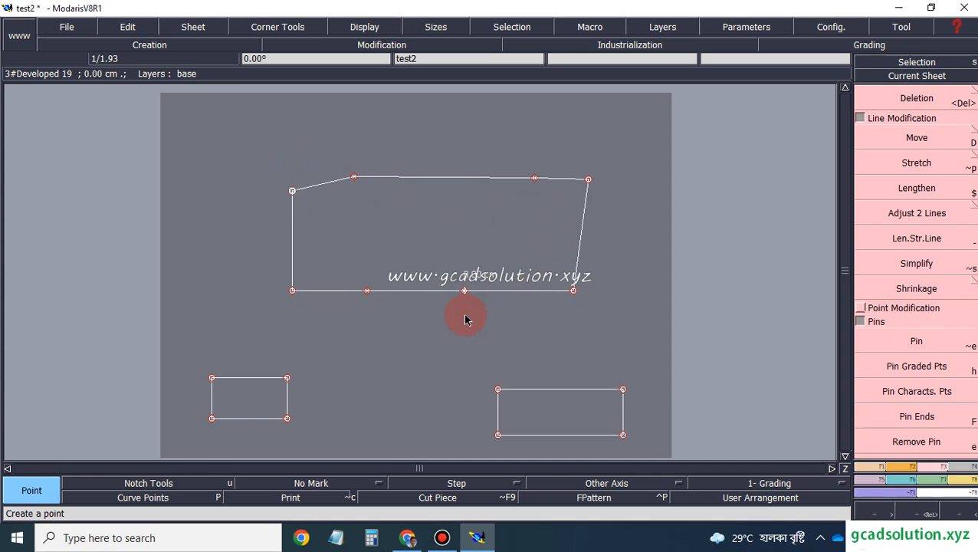
Try moving the large shape's lower edge down about 2.2 cm by its right-hand intermediate point
left_click(918, 138)
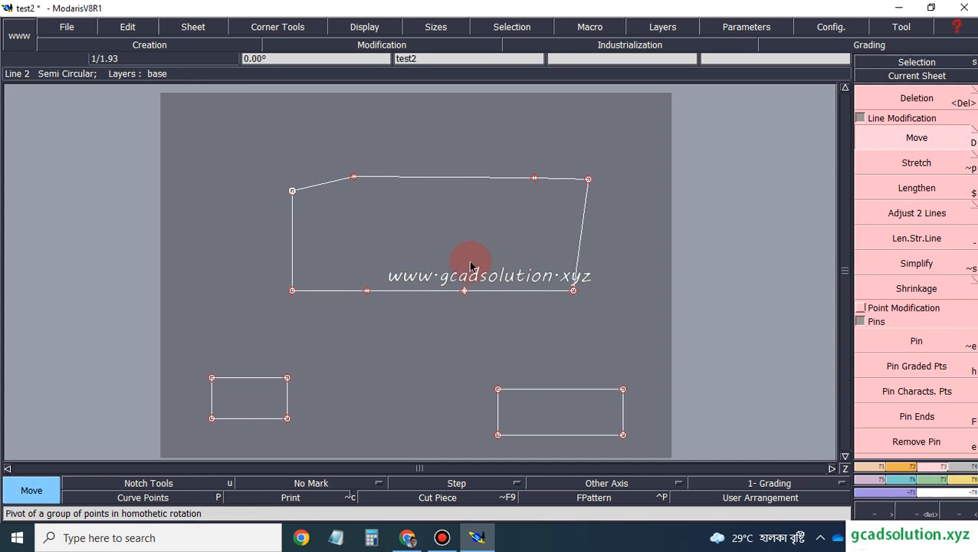
left_click(464, 291)
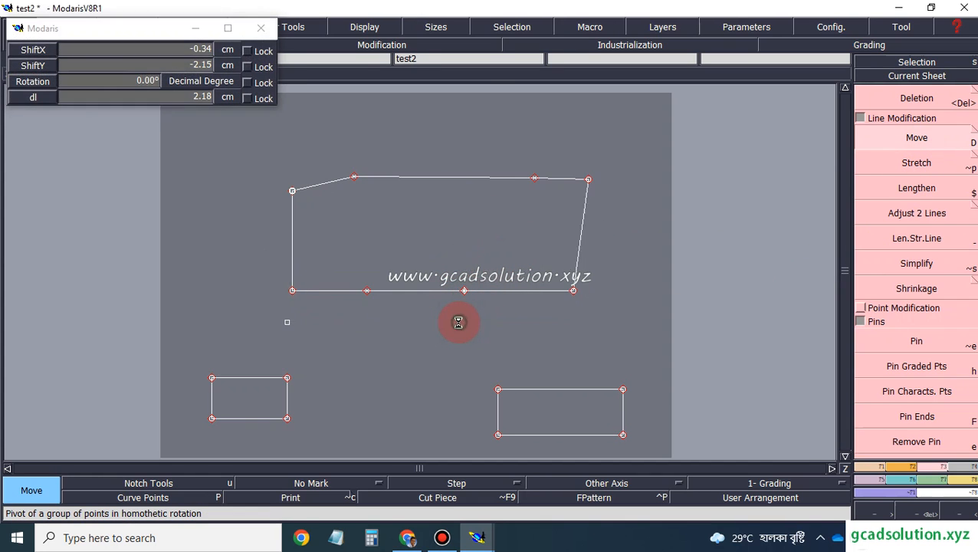
left_click(459, 322)
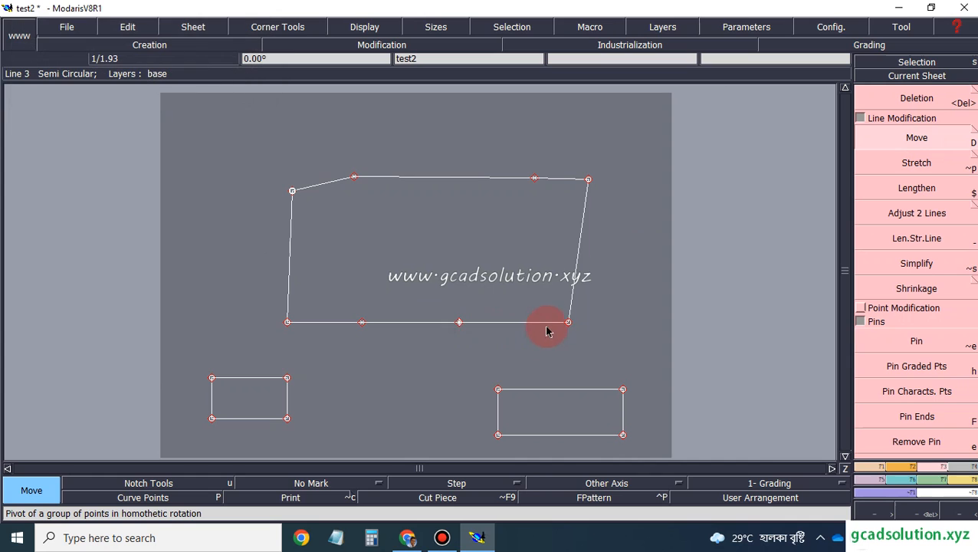
Try moving the large shape's upper-right corner up and outward and raising the right-hand intermediate point of its upper edge
left_click(610, 173)
left_click(608, 169)
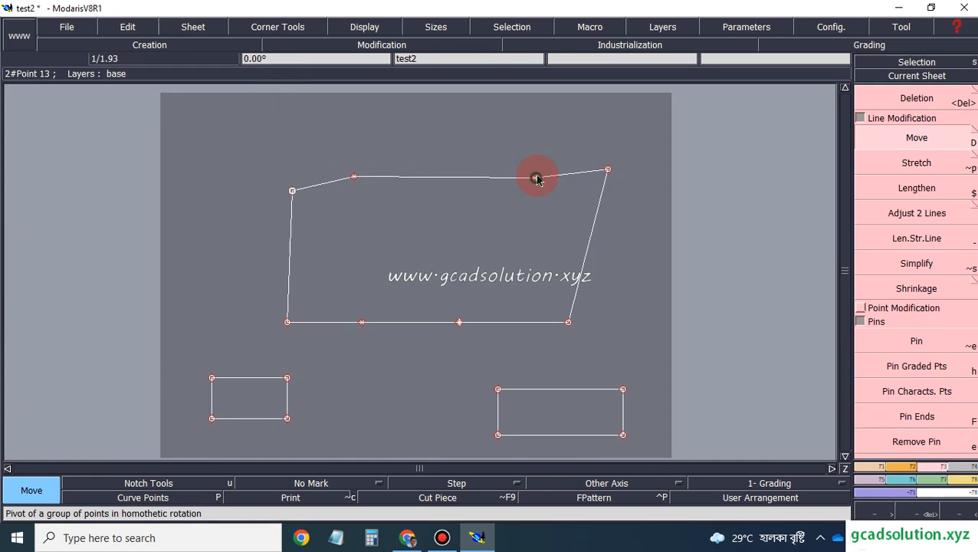
left_click(536, 179)
left_click(541, 164)
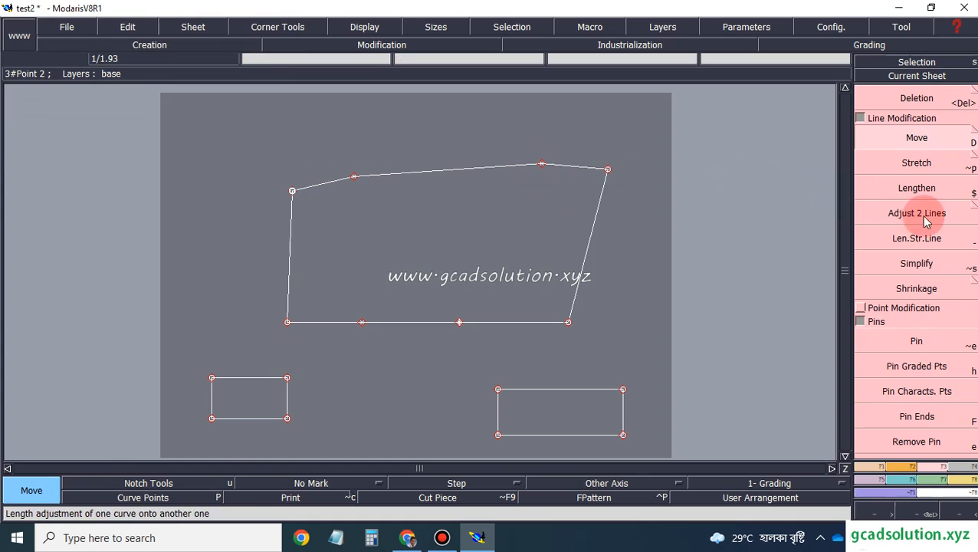
left_click(866, 393)
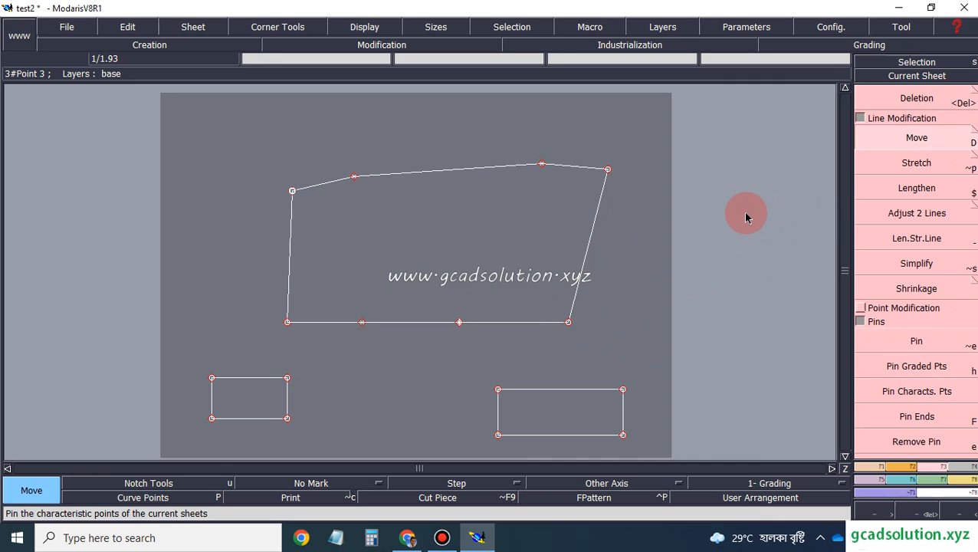
Undo the point moves, the created points and the characteristic-point pinning to restore the plain large rectangle
key("ctrl+z")
key("ctrl+z")
key("ctrl+z")
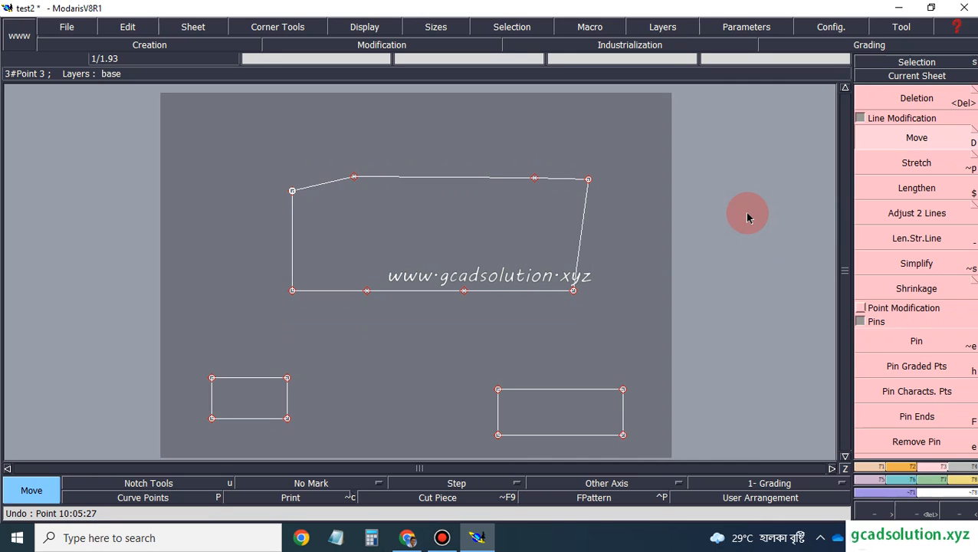
key("ctrl+z")
key("ctrl+z")
key("ctrl+z")
key("ctrl+z")
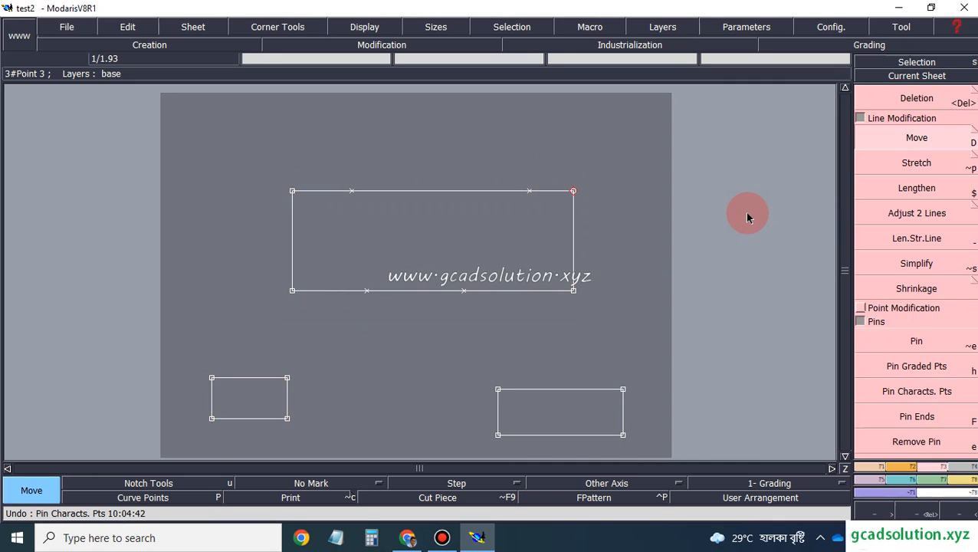
key("ctrl+z")
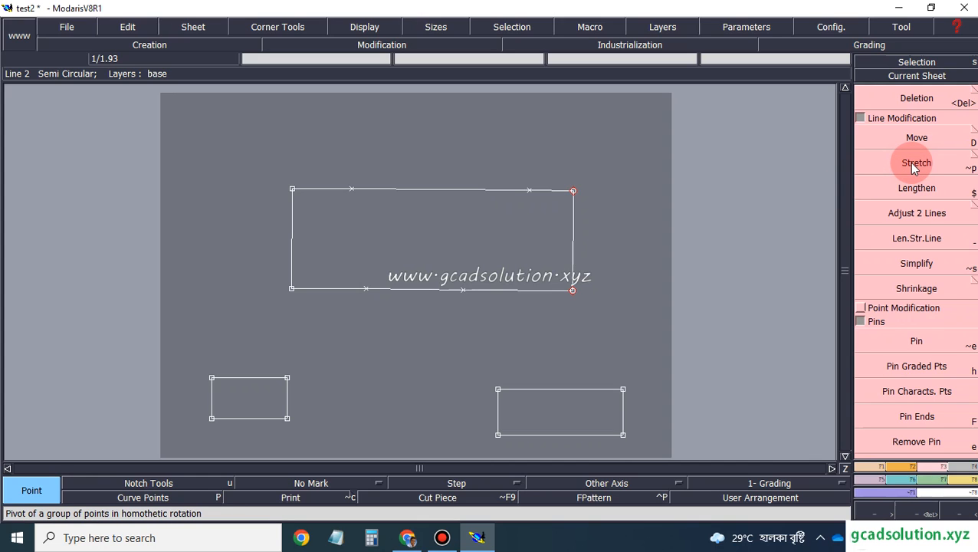
Try stretching the large rectangle from its upper-right corner around the pinned lower-right corner, and undo the stretch
left_click(917, 163)
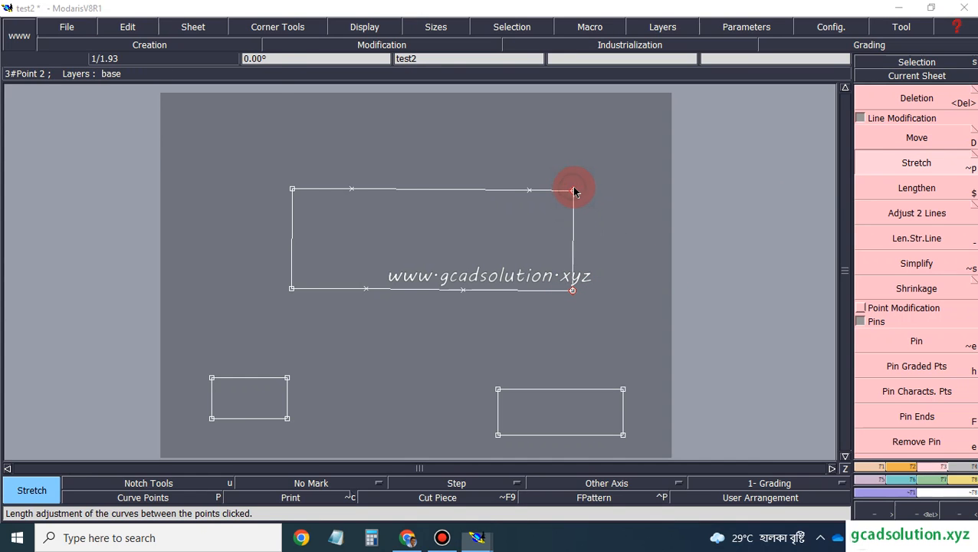
left_click_drag(575, 191, 590, 235)
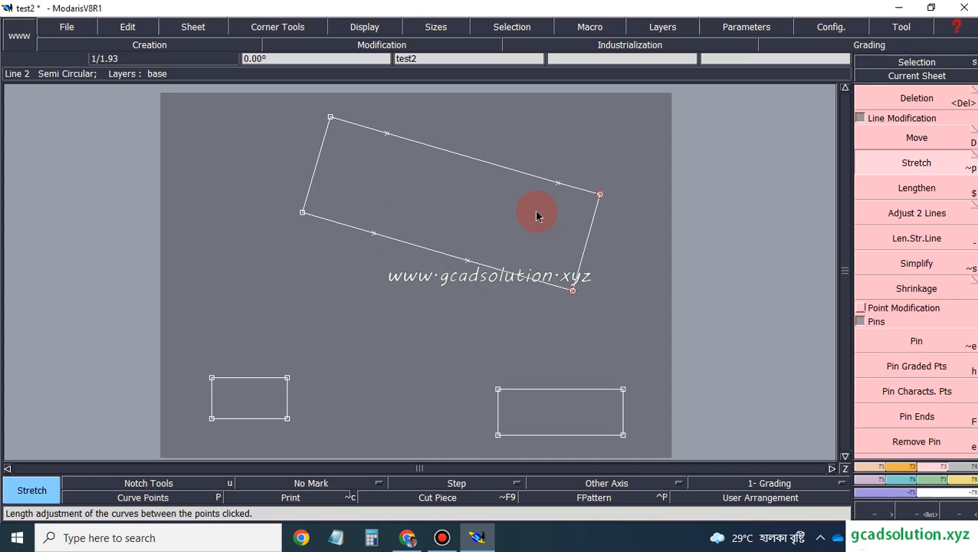
key("ctrl+z")
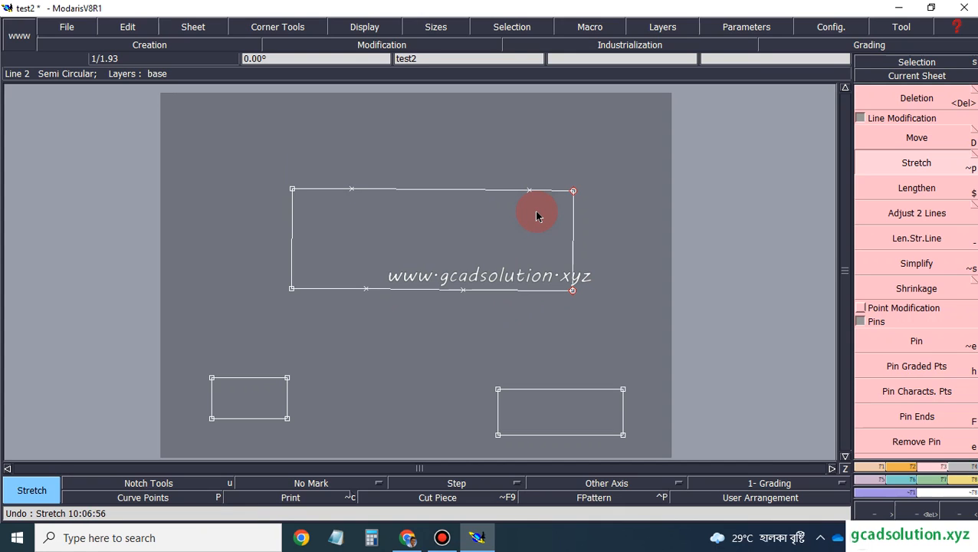
left_click(900, 168)
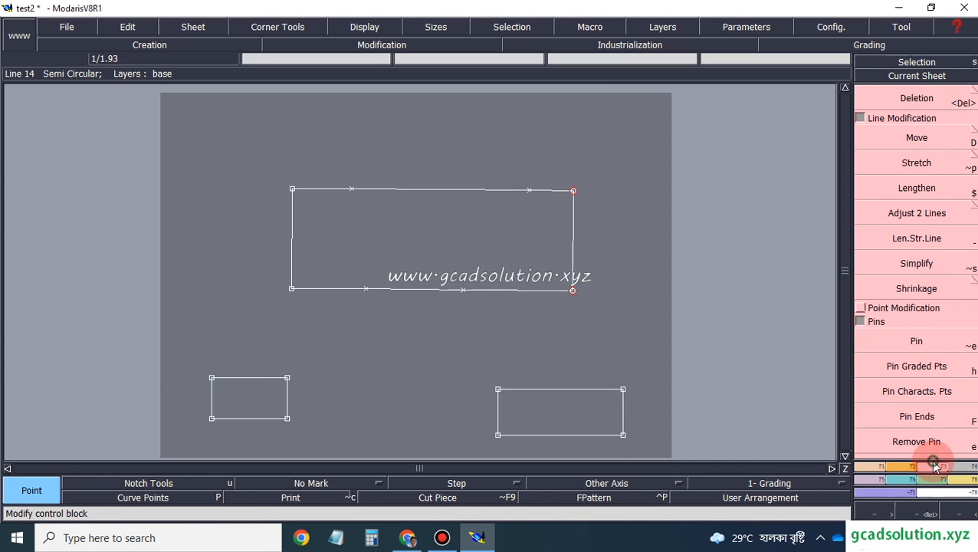
Draw a horizontal straight line below the large rectangle and a vertical straight line crossing it near its left end
left_click(903, 215)
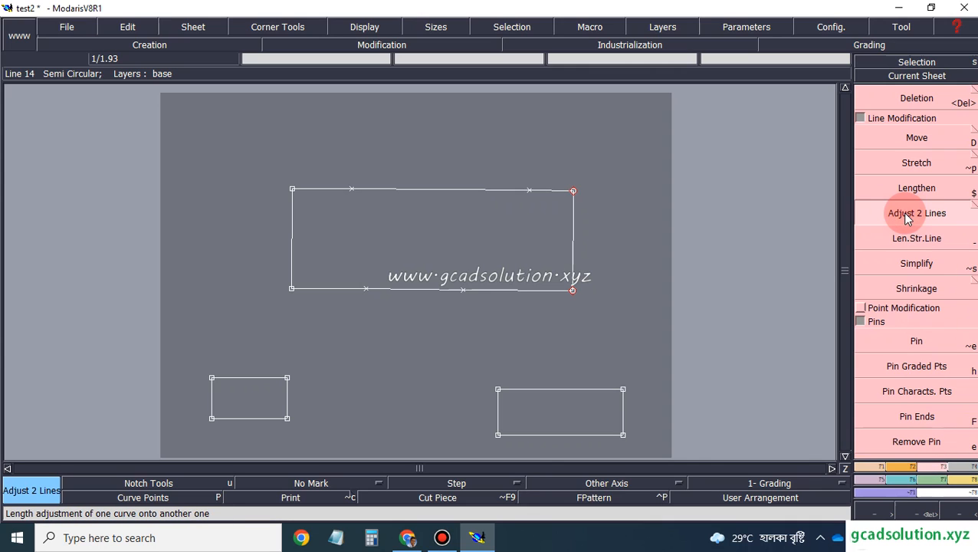
left_click(872, 464)
left_click(916, 343)
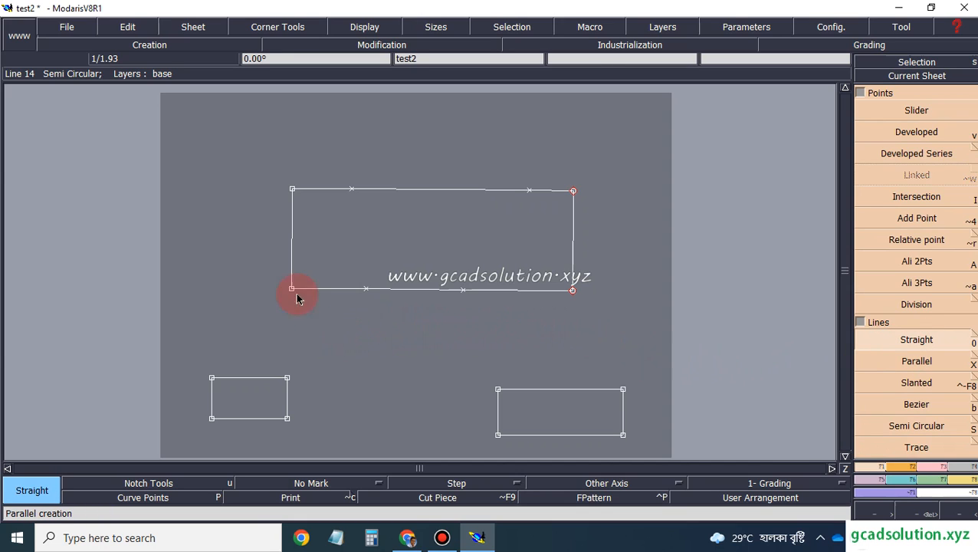
left_click(316, 354)
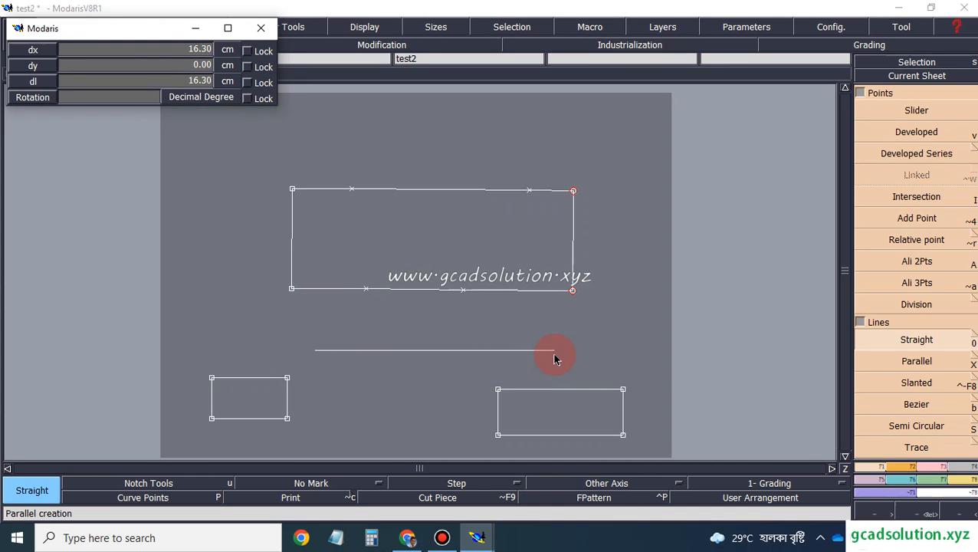
left_click(575, 351)
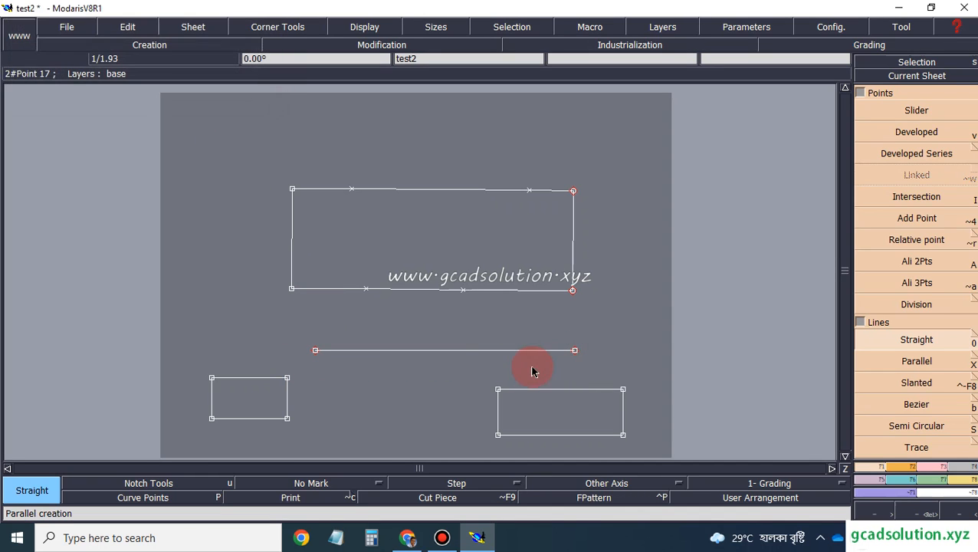
left_click(392, 326)
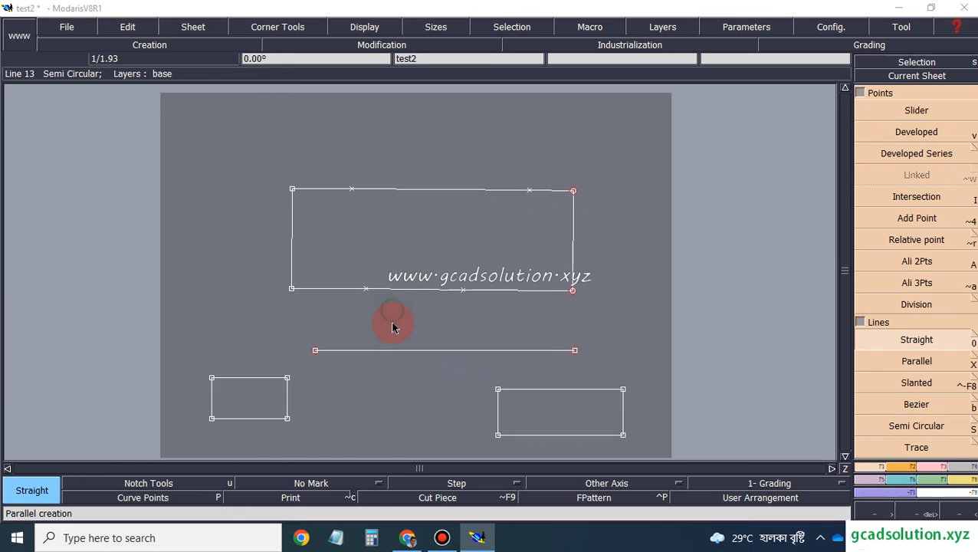
left_click(385, 415)
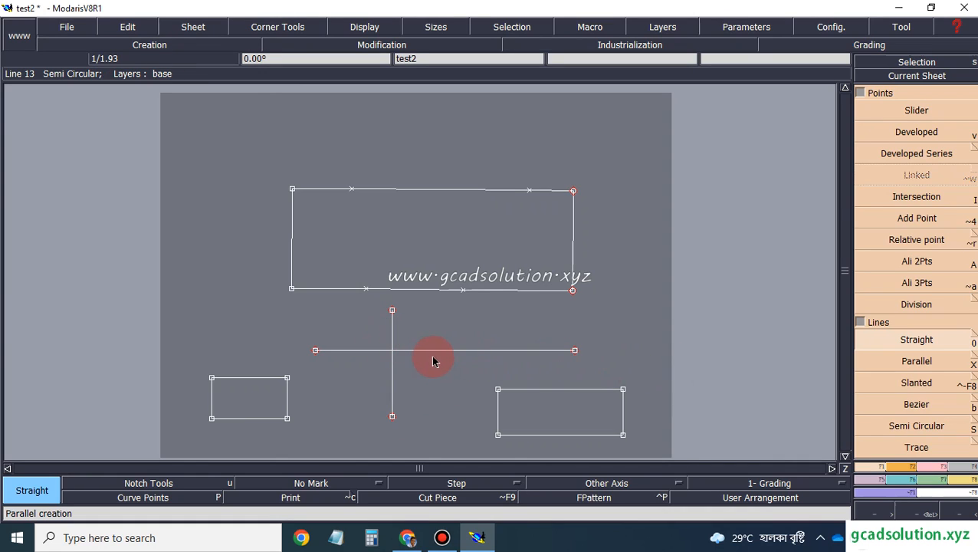
Try Adjust 2 Lines on the crossing lines, keeping the vertical line's upper part, and separately the horizontal line's right part
left_click(924, 467)
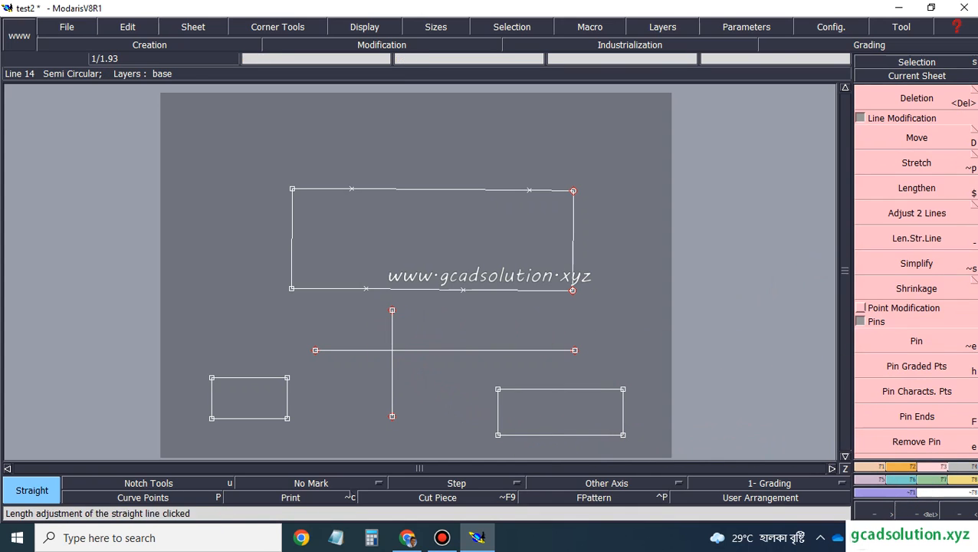
left_click(924, 215)
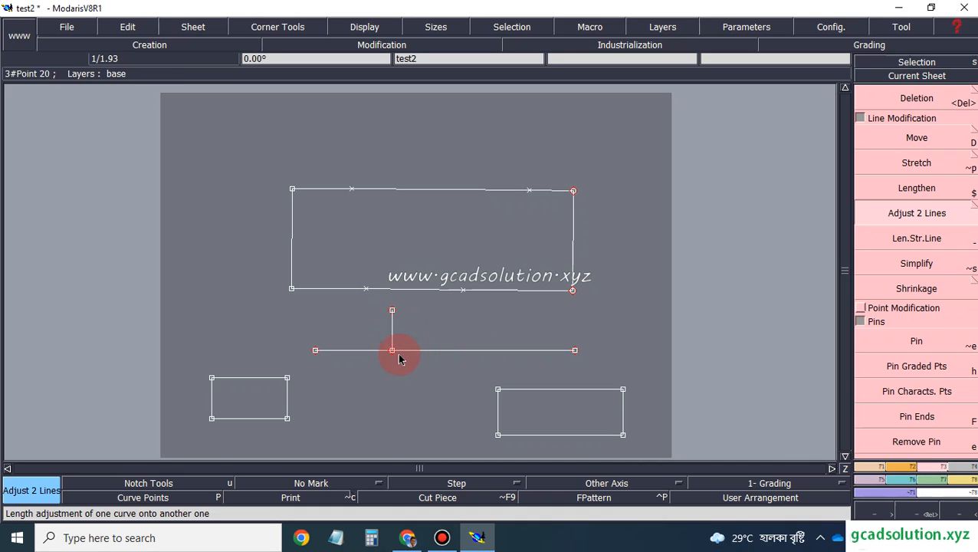
left_click(416, 360)
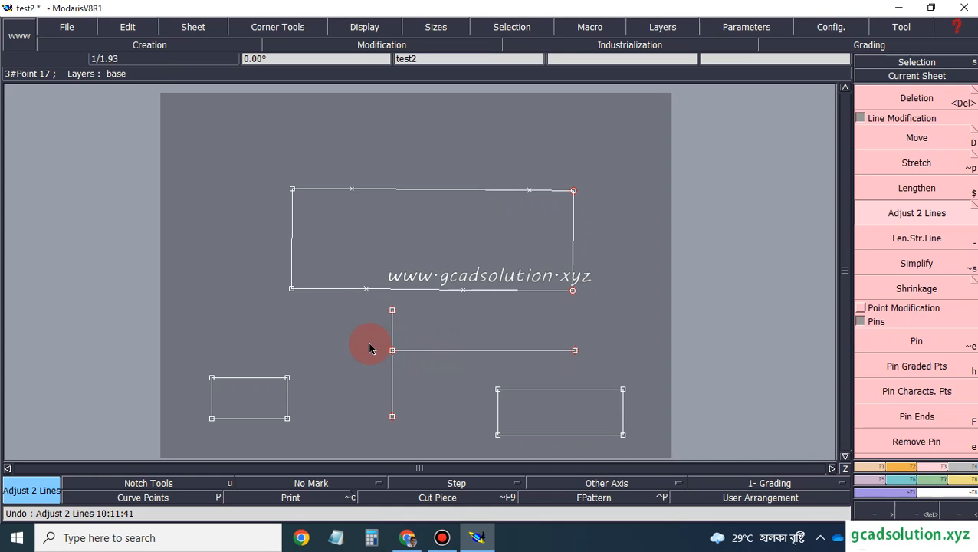
left_click(449, 365)
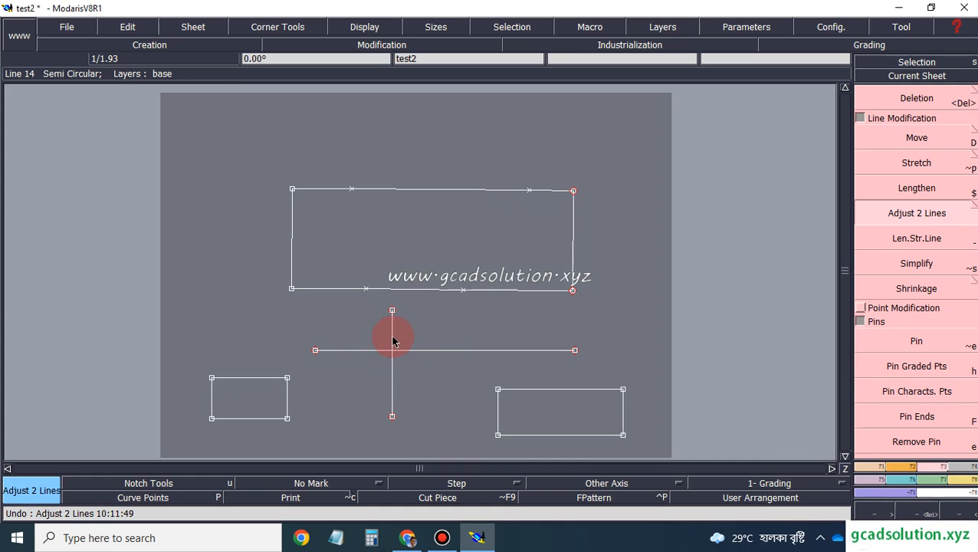
Try adjusting the horizontal line onto the vertical line so that only its left part is kept, and undo it
left_click(427, 370)
left_click(392, 370)
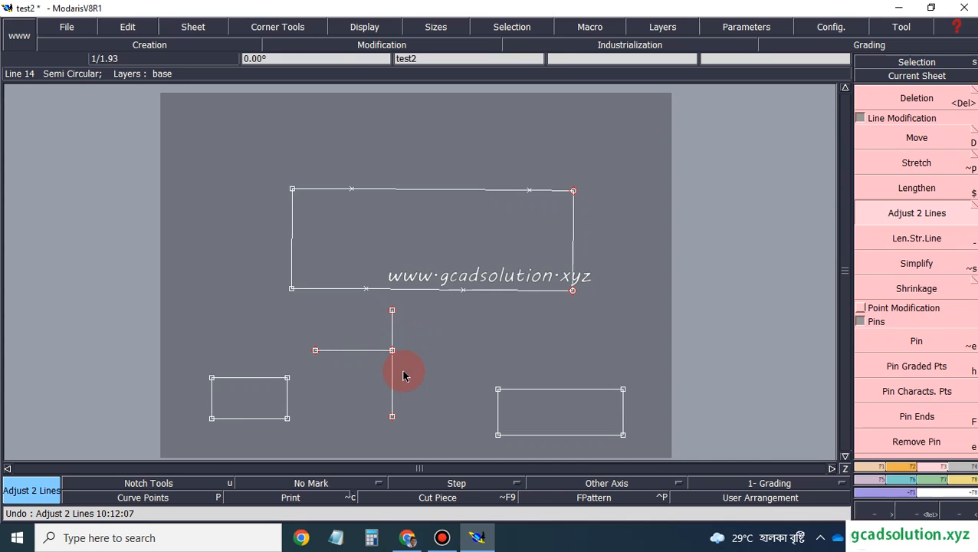
left_click(404, 373)
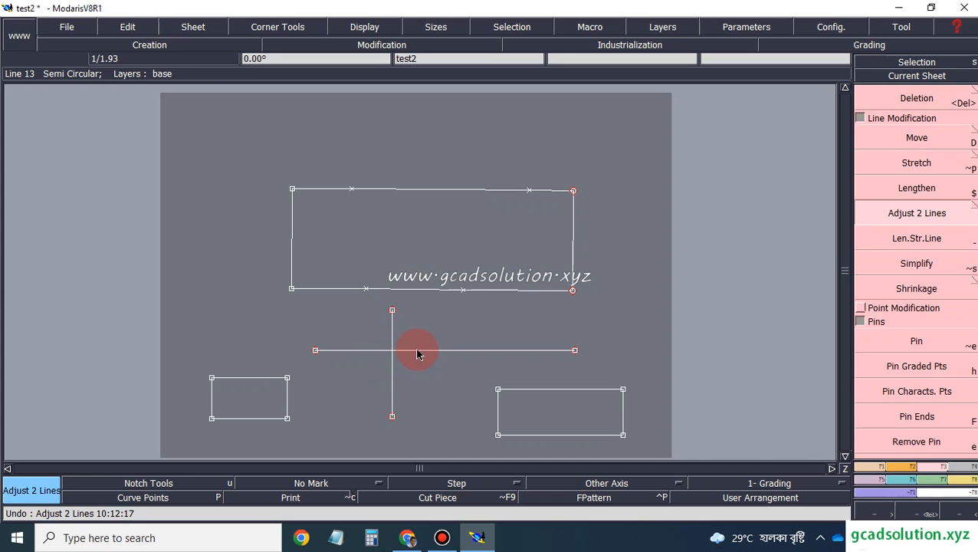
left_click(392, 381)
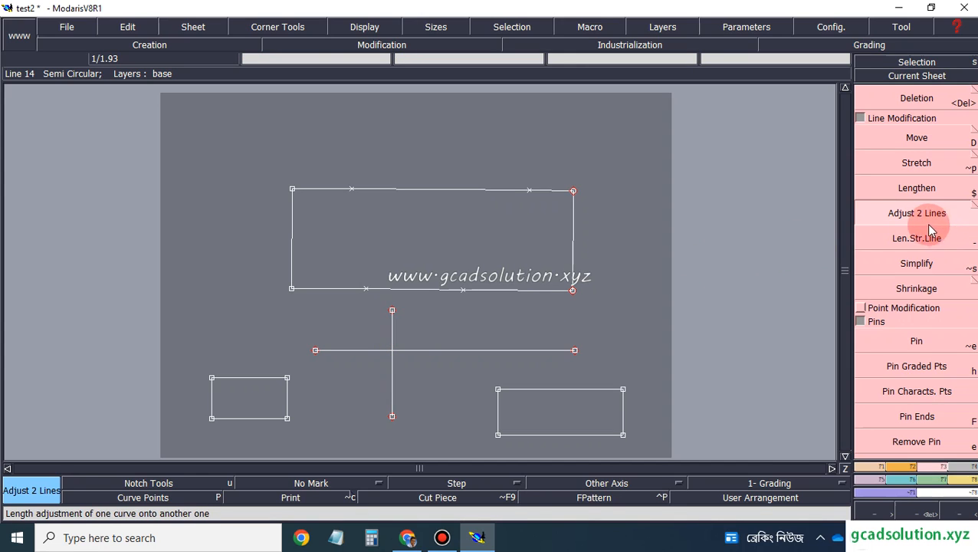
Try adjusting the vertical line onto the horizontal line so that only its lower part is kept, and undo it
left_click(902, 220)
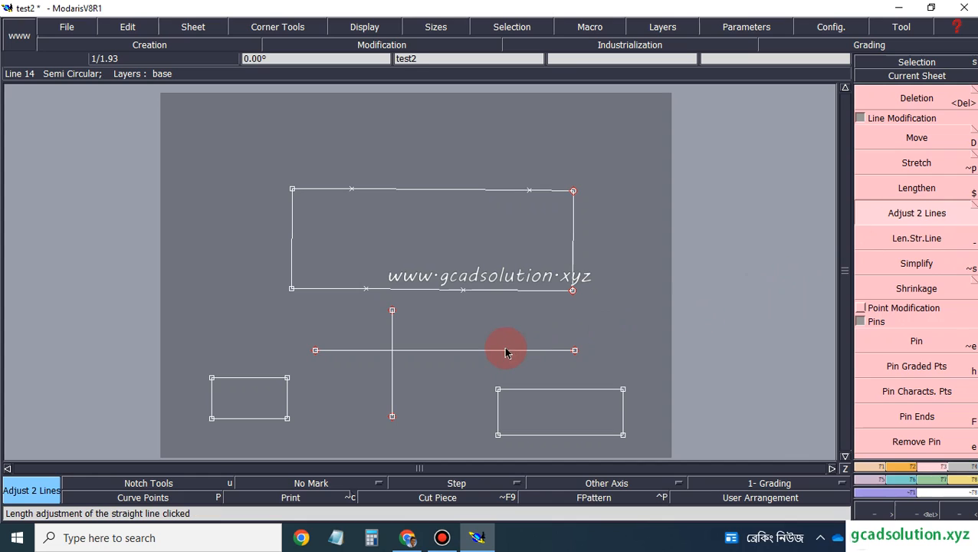
left_click(414, 354)
key("ctrl+z")
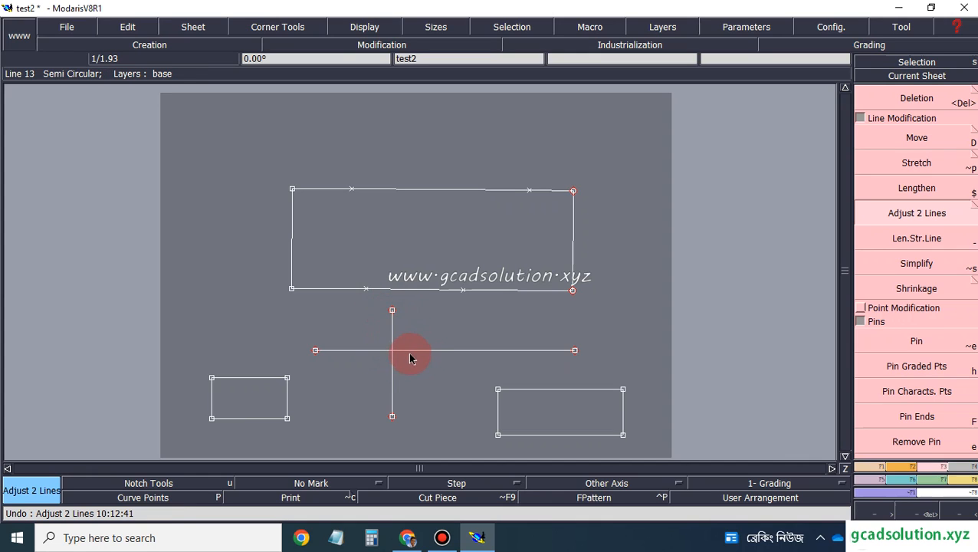
left_click(874, 207)
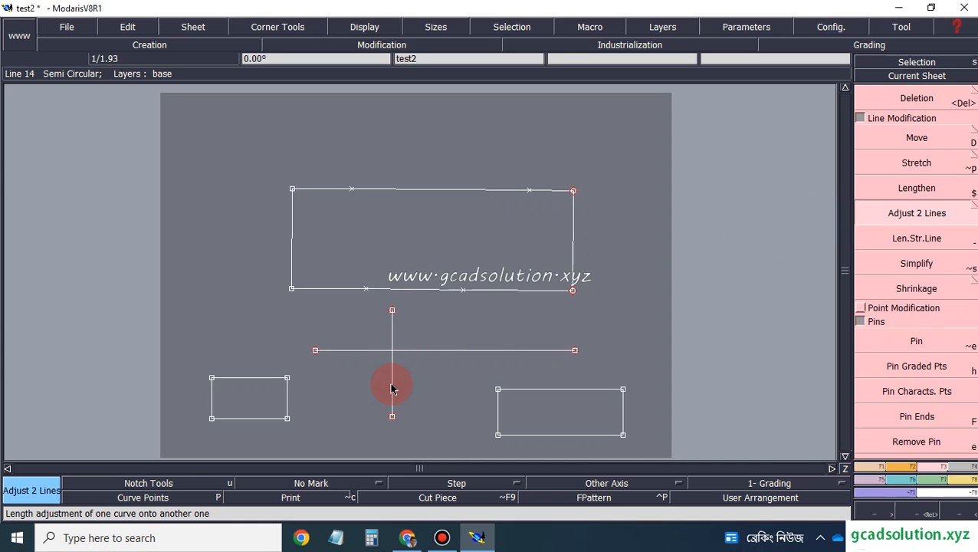
left_click(418, 353)
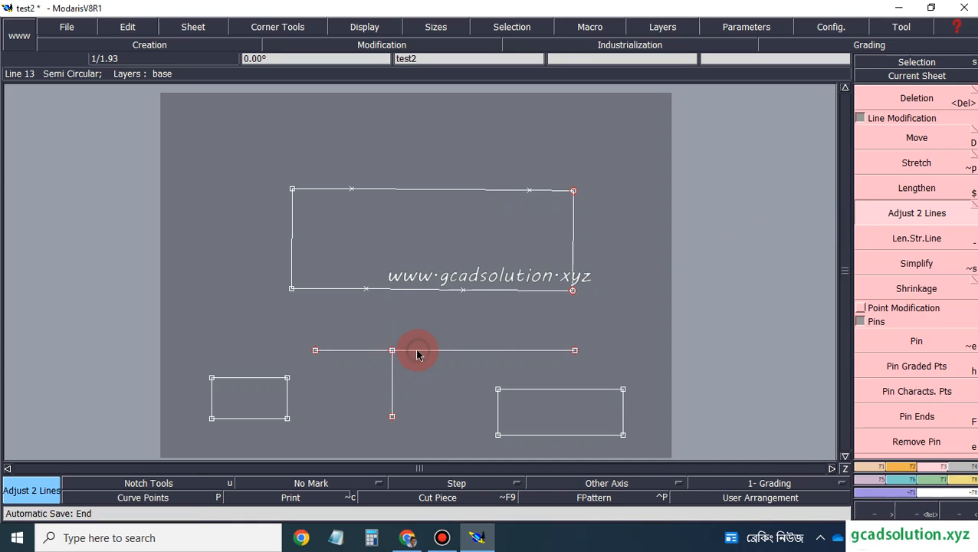
key("ctrl+z")
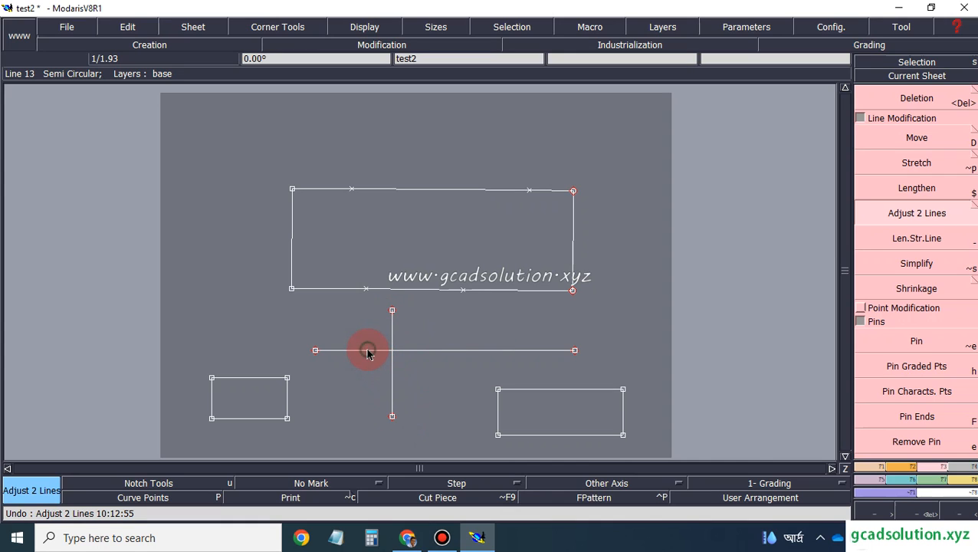
Adjust the horizontal line onto the vertical line, keeping its left part, and lengthen it rightward past the crossing by about 8.8 cm with Len.Str.Line
left_click(393, 381)
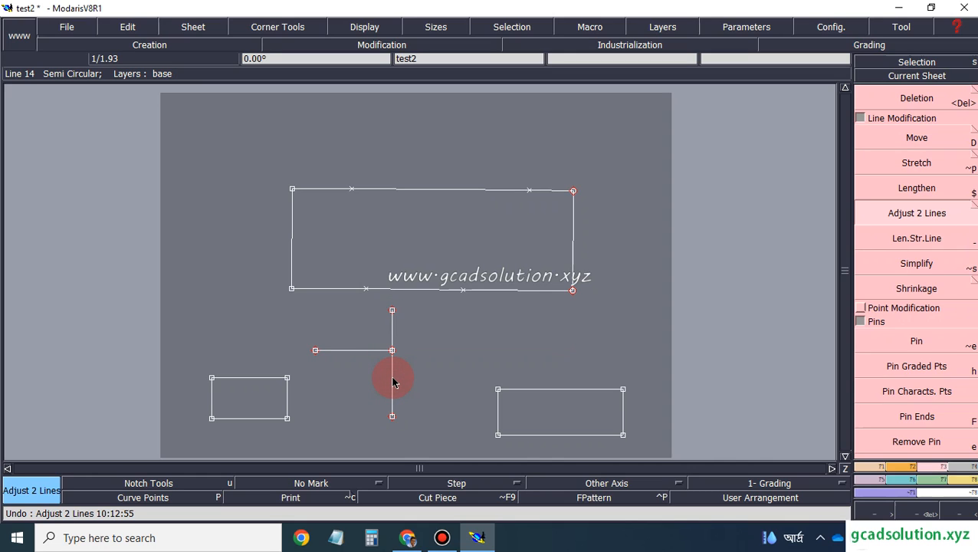
left_click(917, 241)
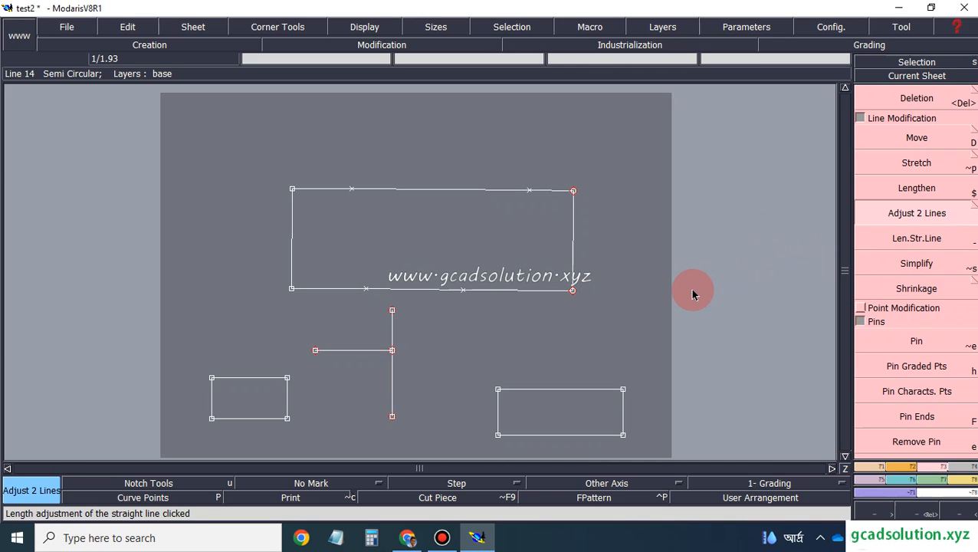
left_click(396, 357)
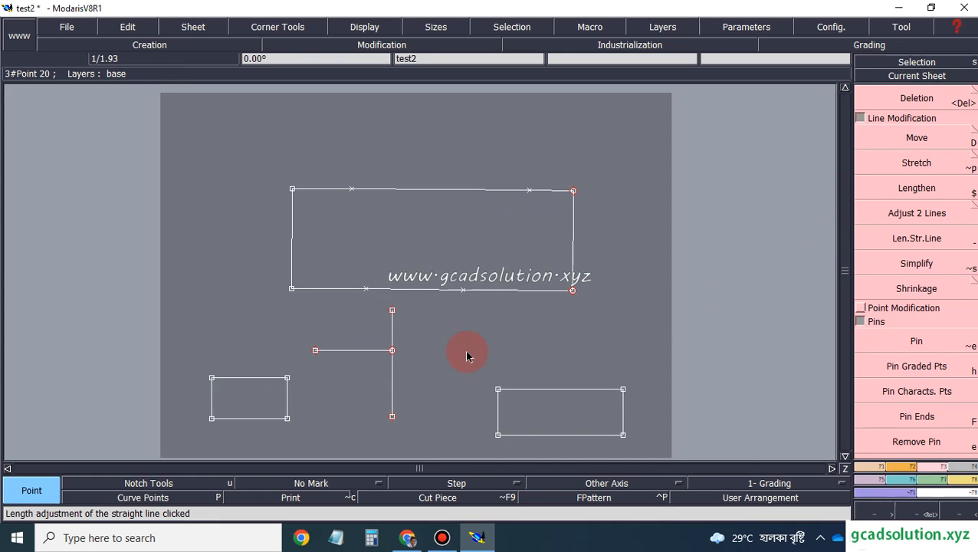
left_click(915, 241)
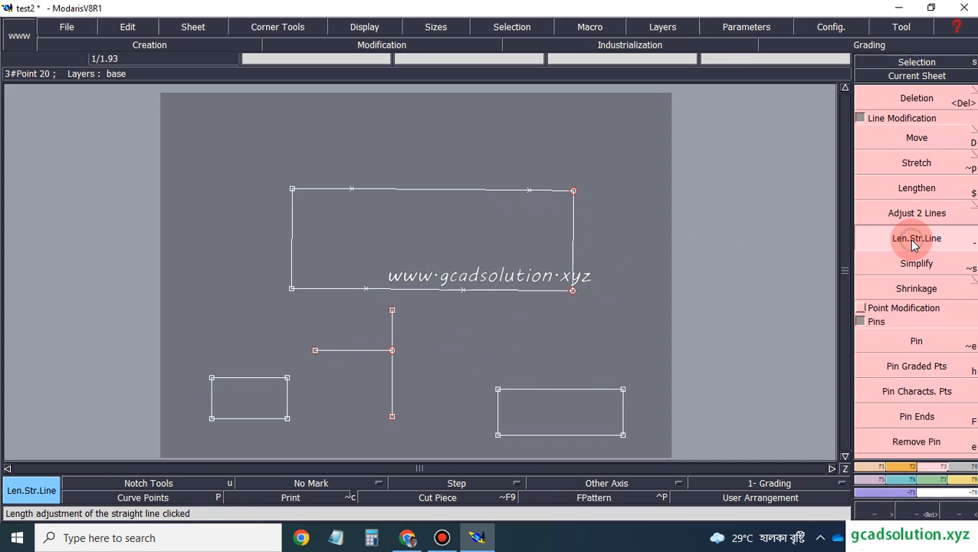
left_click(393, 350)
left_click(520, 353)
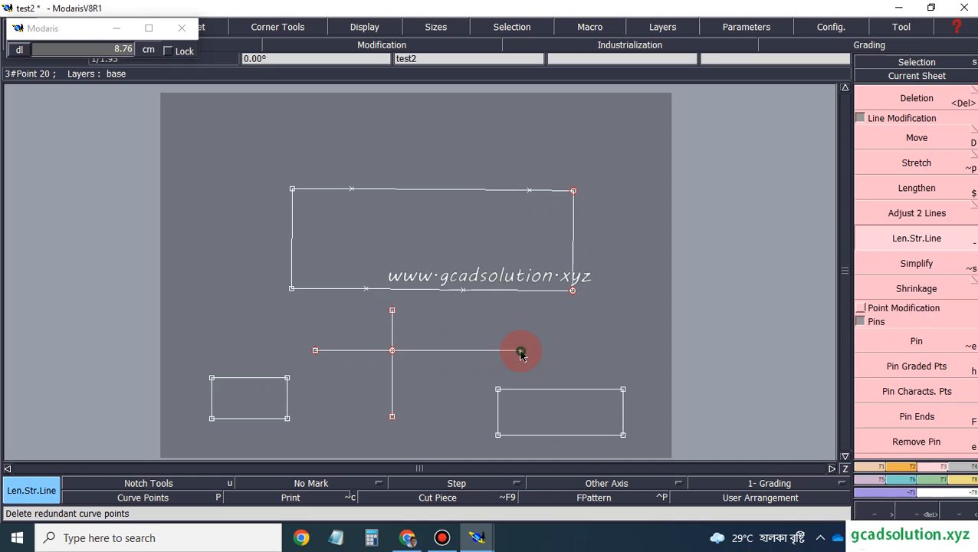
Lengthen the vertical line downward by about 2.4 cm and the lower right rectangle's top edge leftward, stopping just short of the vertical line
left_click(392, 418)
left_click(393, 452)
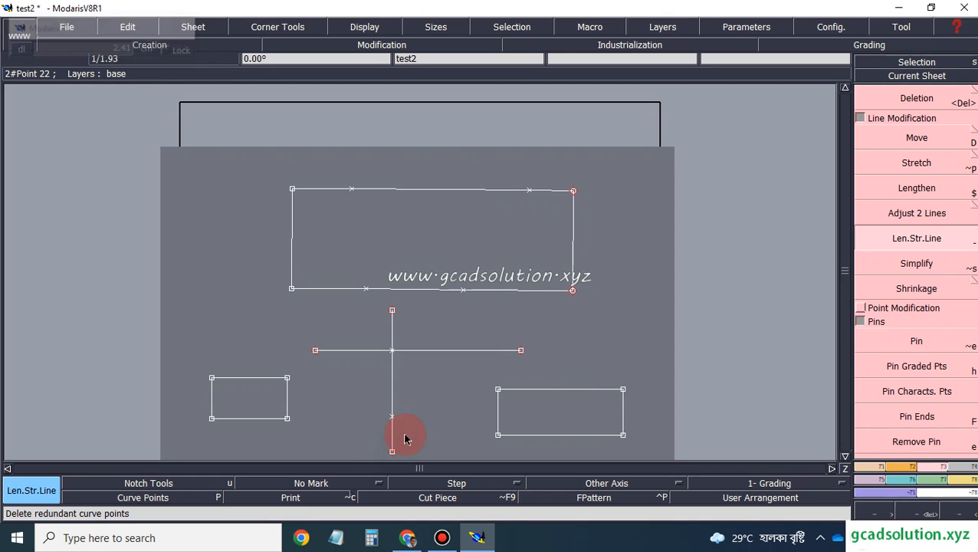
left_click(498, 390)
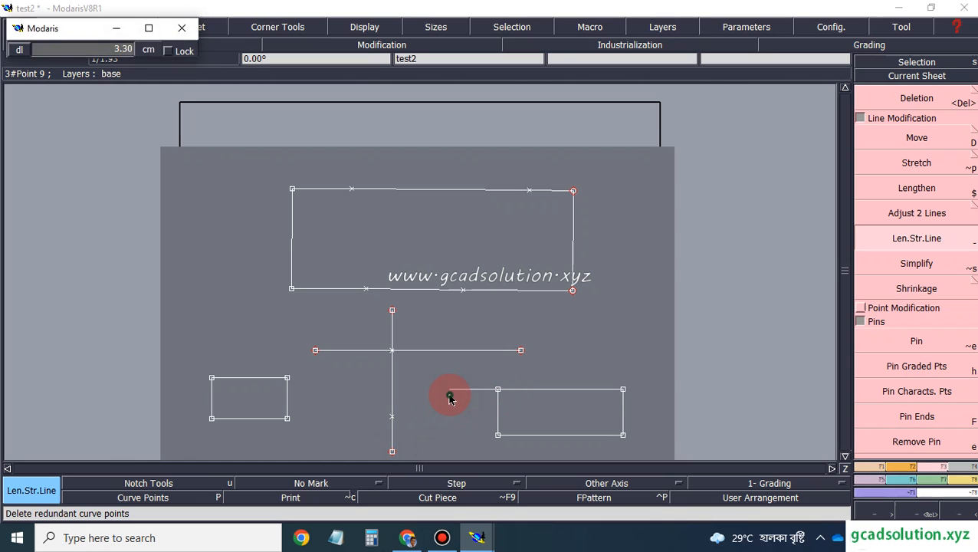
left_click(450, 398)
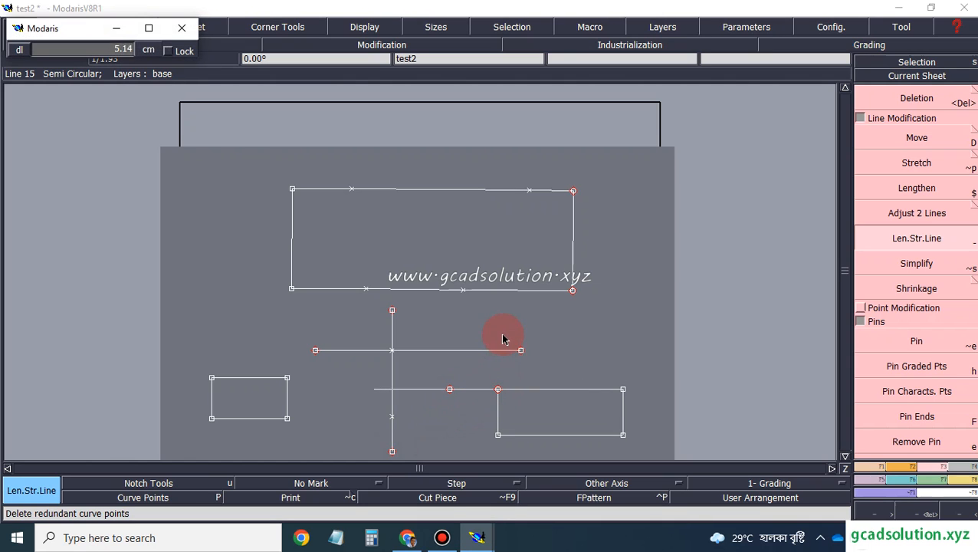
left_click(452, 391)
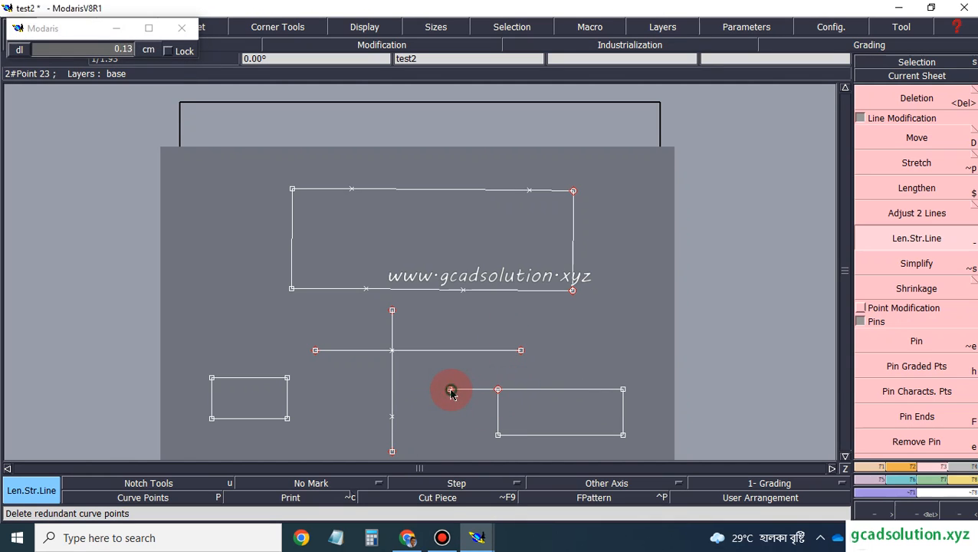
left_click(452, 392)
left_click(498, 392)
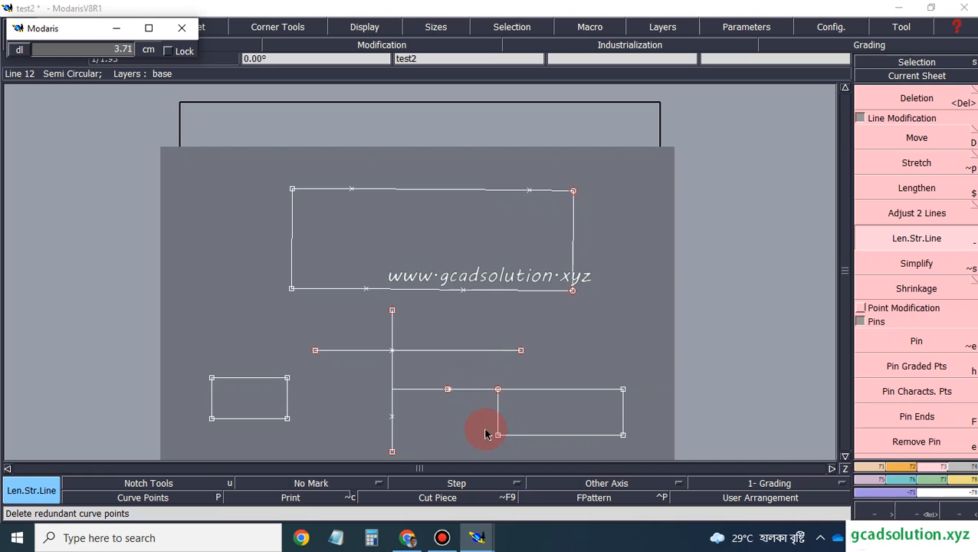
left_click(416, 388)
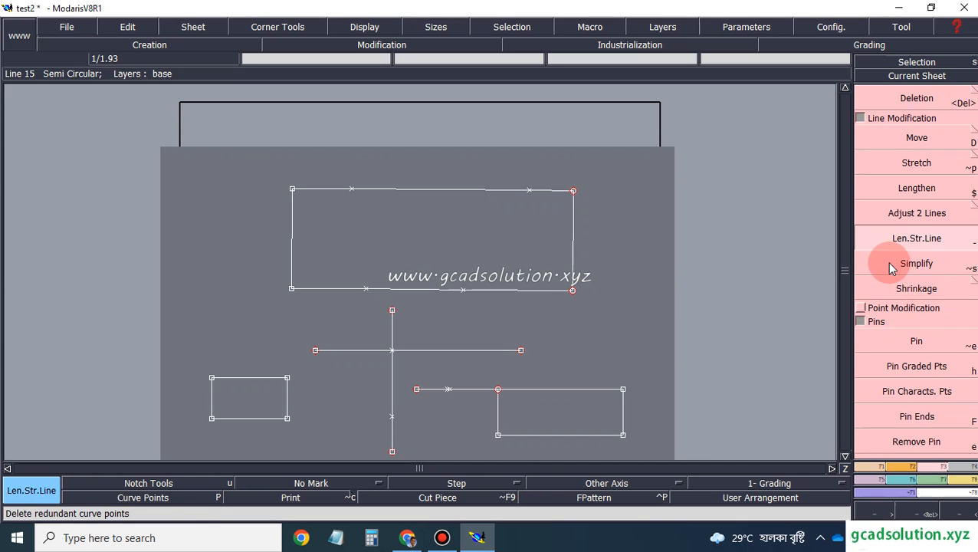
Expand the Point Modification tools and collapse the Line Modification tools
left_click(863, 309)
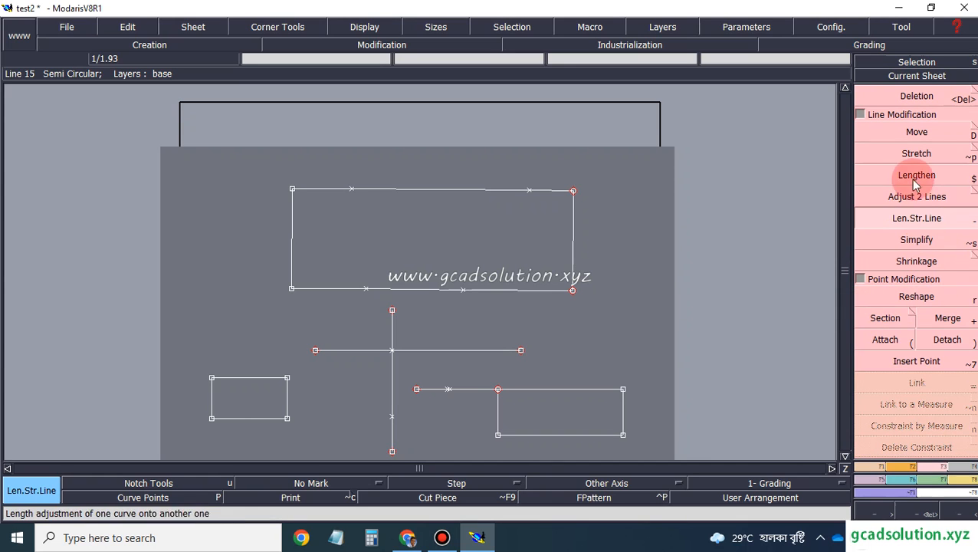
left_click(860, 115)
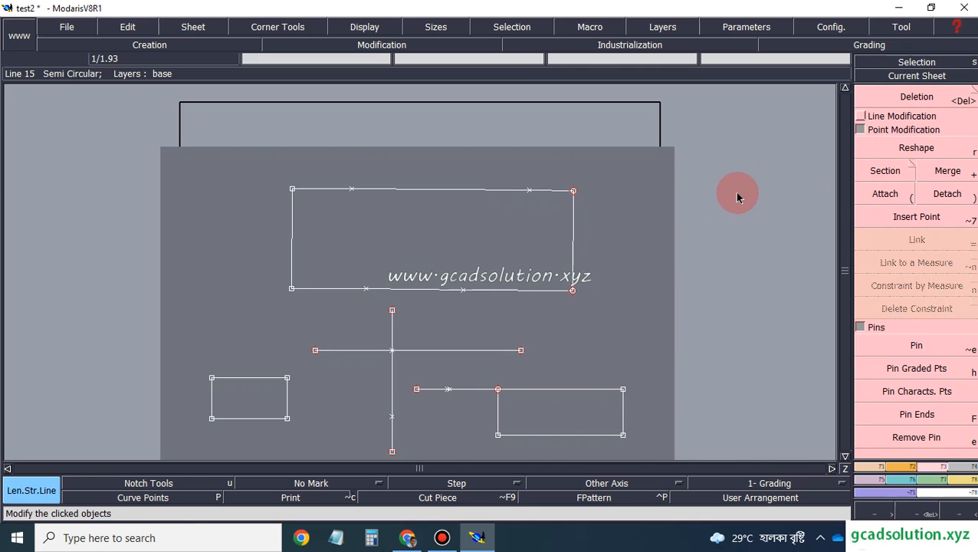
Try reshaping the large rectangle's top edge by moving its two intermediate curve points down in several small moves
left_click(910, 148)
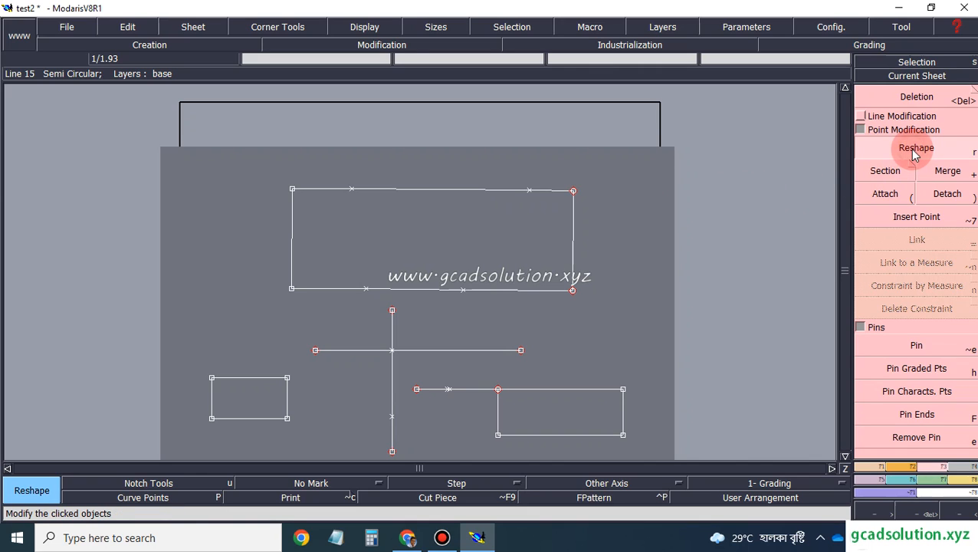
left_click(526, 192)
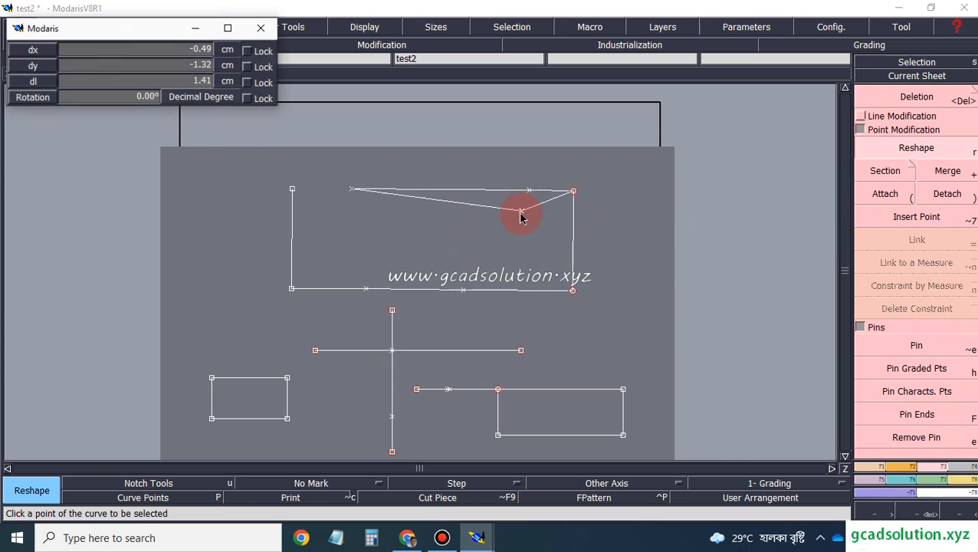
left_click(524, 207)
left_click(352, 188)
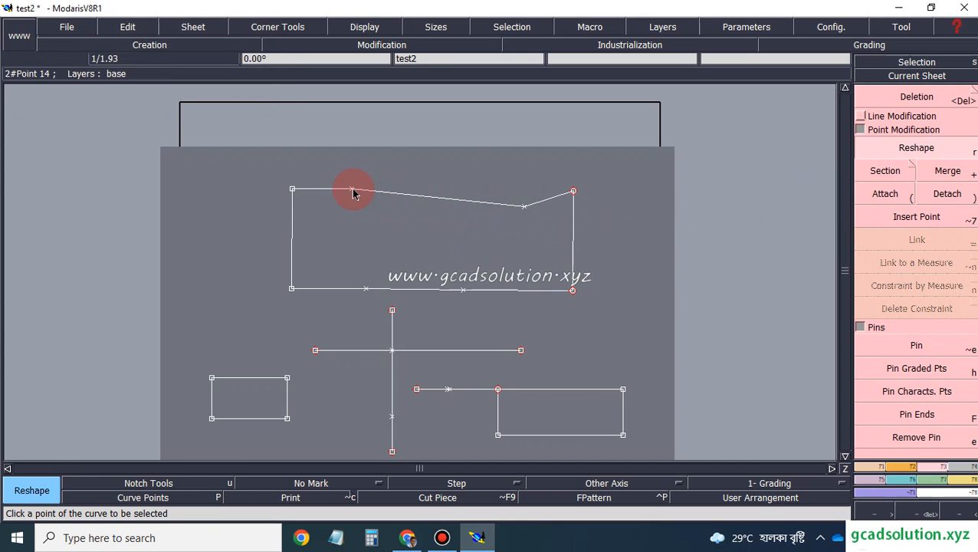
left_click(349, 204)
left_click(348, 205)
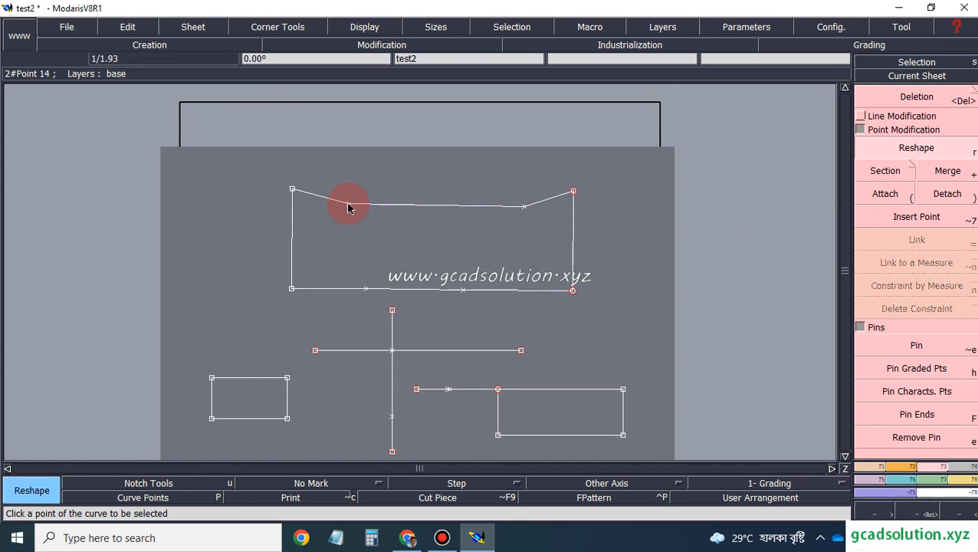
left_click(349, 216)
left_click(524, 208)
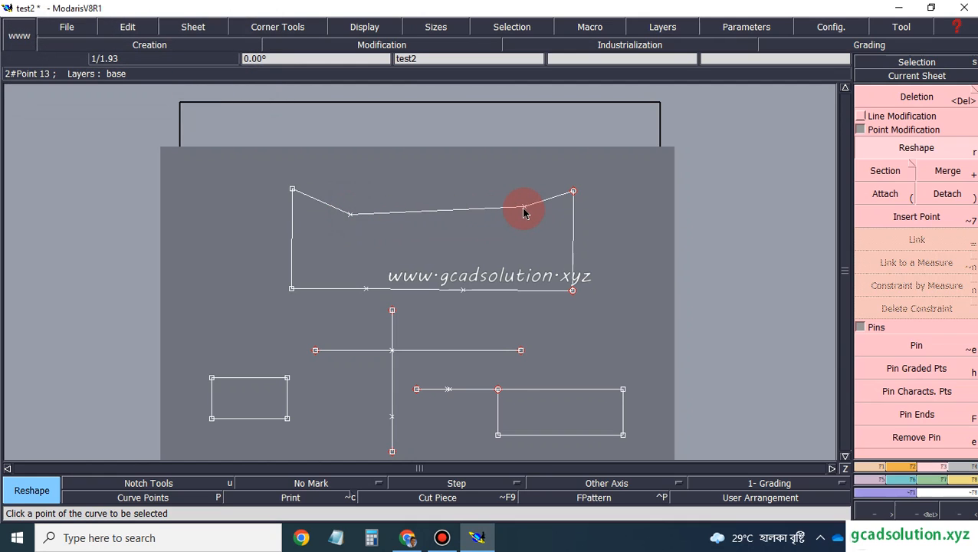
left_click(529, 222)
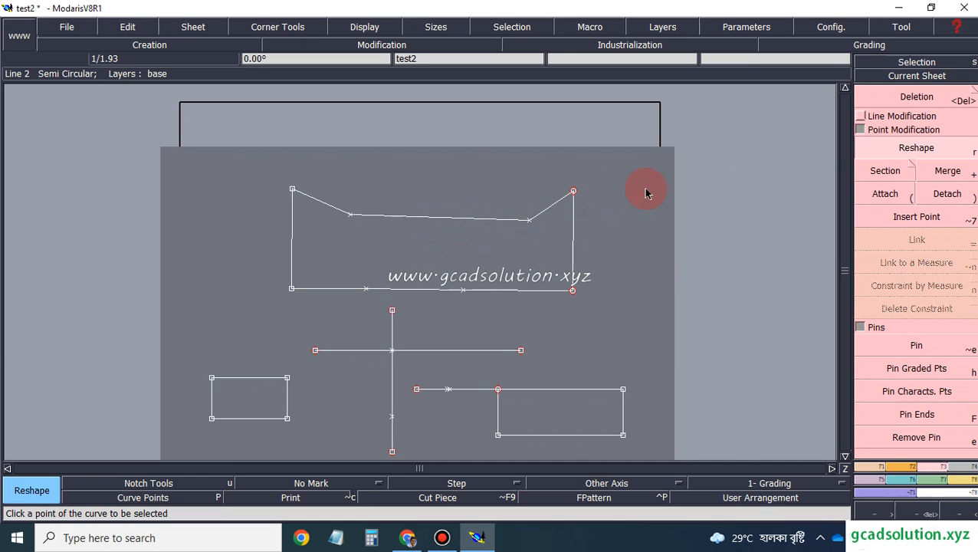
left_click(955, 155)
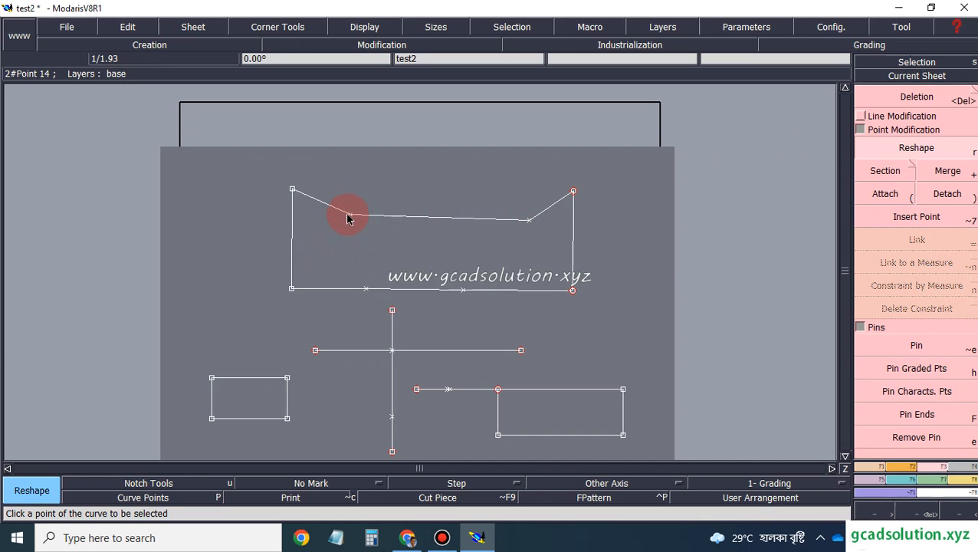
left_click_drag(343, 223, 345, 223)
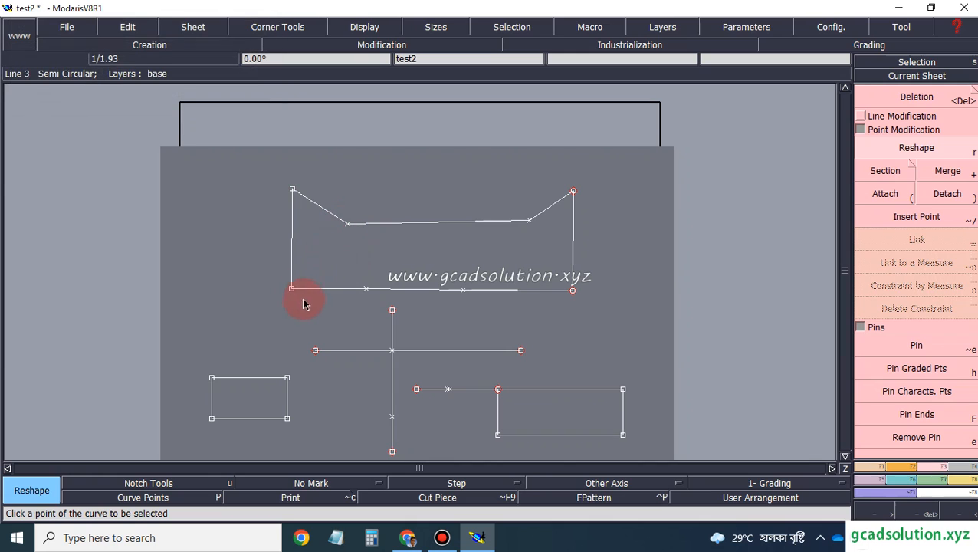
Try reshaping the large rectangle's bottom edge by raising its two intermediate curve points, and undo all the reshaping of both edges
left_click_drag(368, 289, 370, 282)
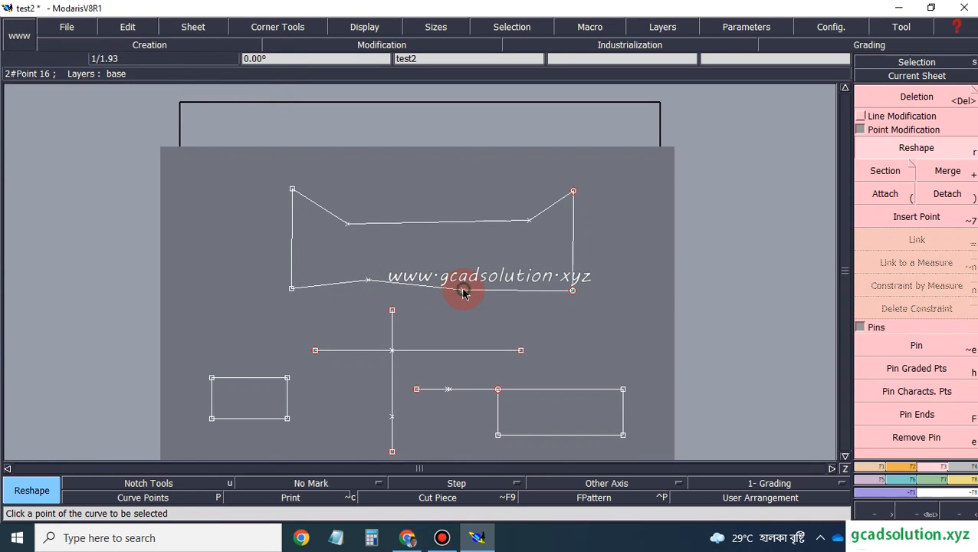
left_click_drag(462, 290, 463, 286)
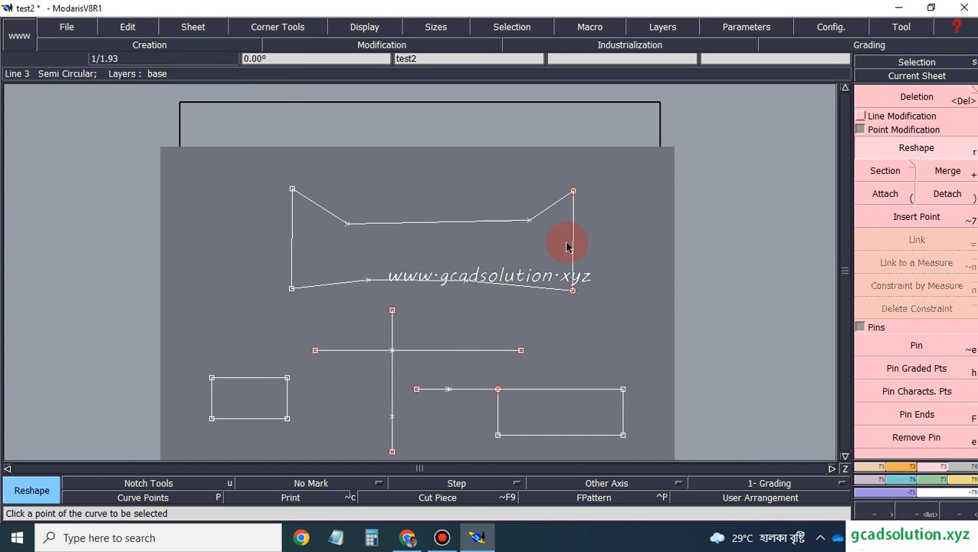
key("ctrl+z")
key("ctrl+z")
key("ctrl+z")
key("ctrl+z")
key("ctrl+z")
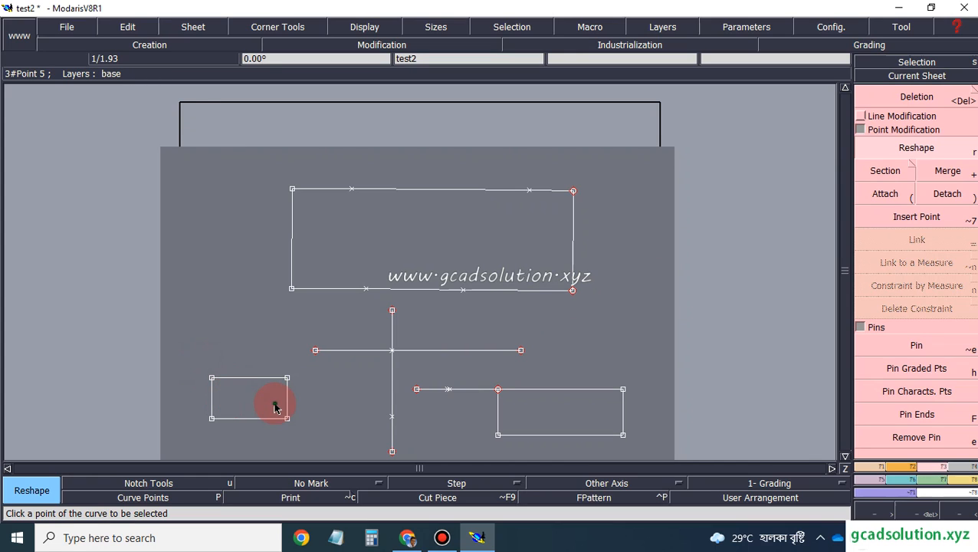
Select the small lower left rectangle's upper right corner point with a selection window
left_click_drag(240, 382, 285, 417)
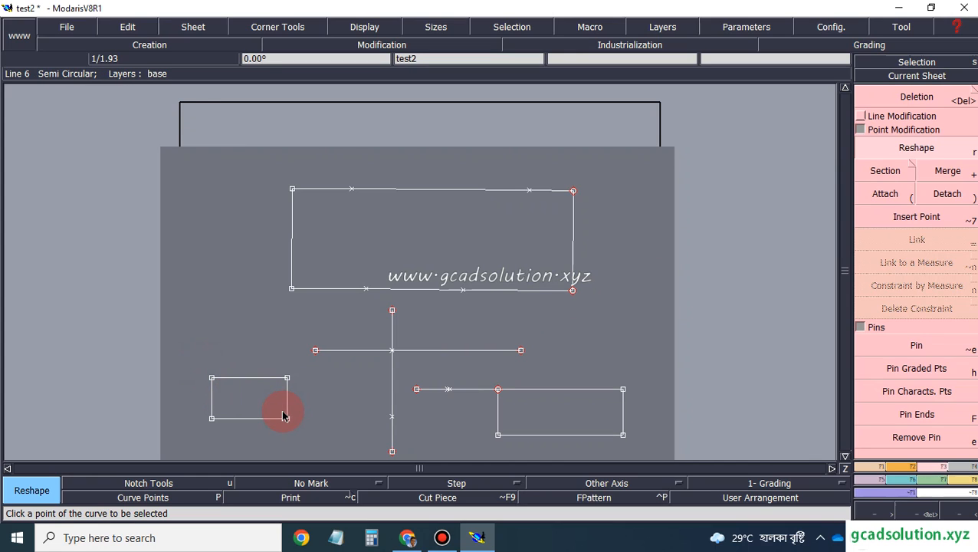
left_click_drag(230, 360, 308, 412)
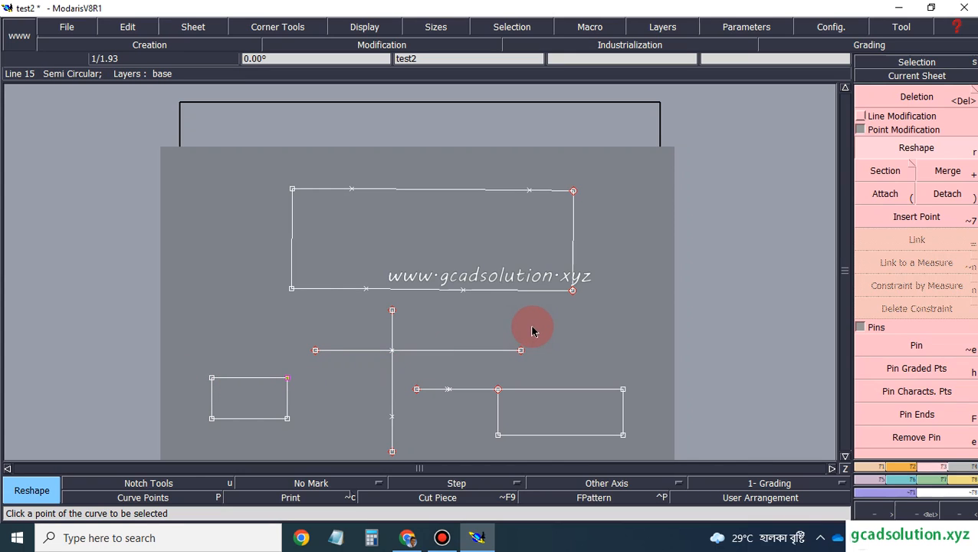
Section the large rectangle's bottom edge at its two intermediate points and its top edge near the middle
left_click(884, 170)
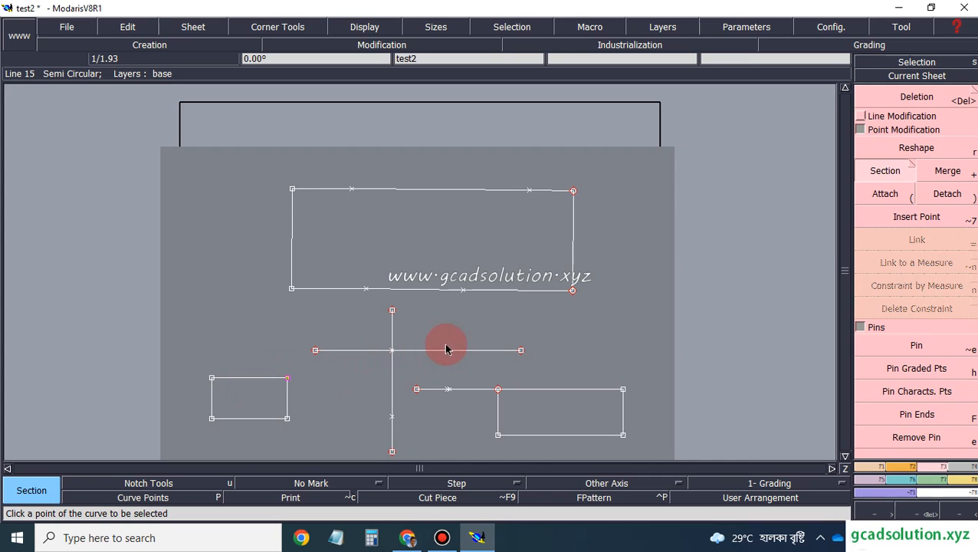
left_click(893, 173)
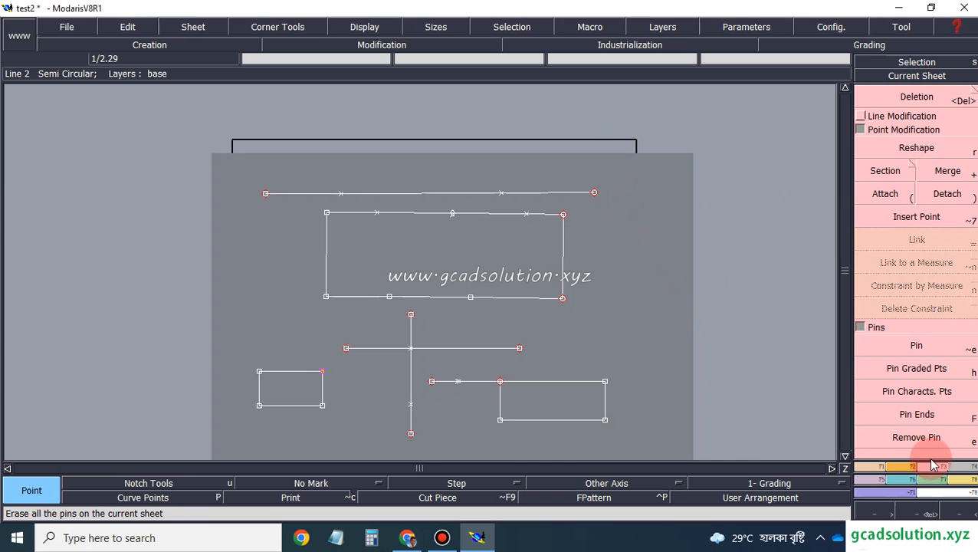
left_click(908, 178)
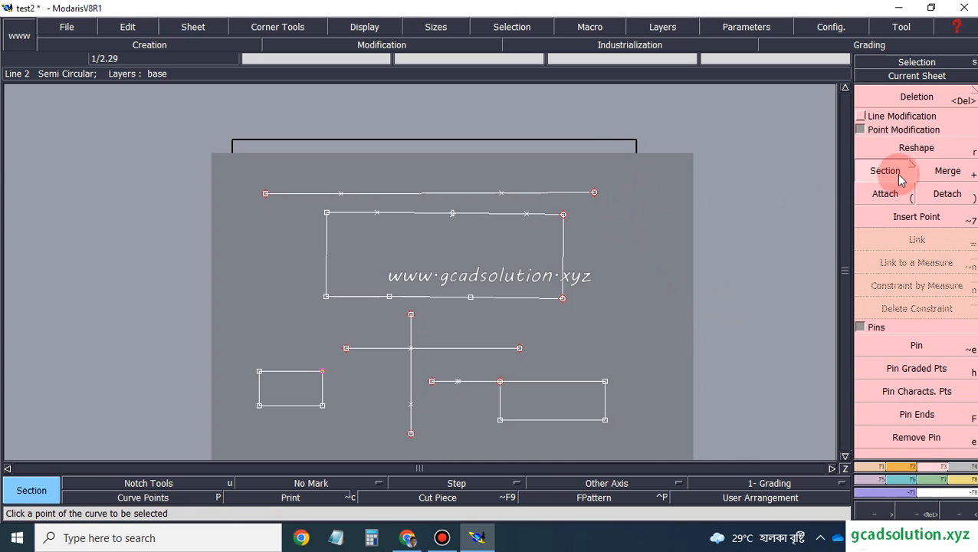
Create a new blank sheet over the test2 sheet and recentre the view on it
left_click(191, 27)
left_click(197, 40)
left_click(547, 314)
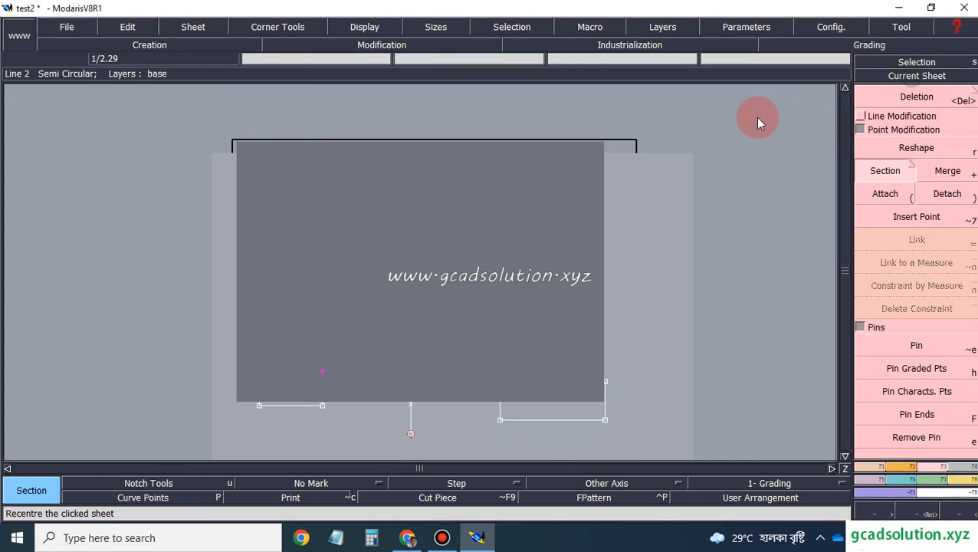
left_click(484, 212)
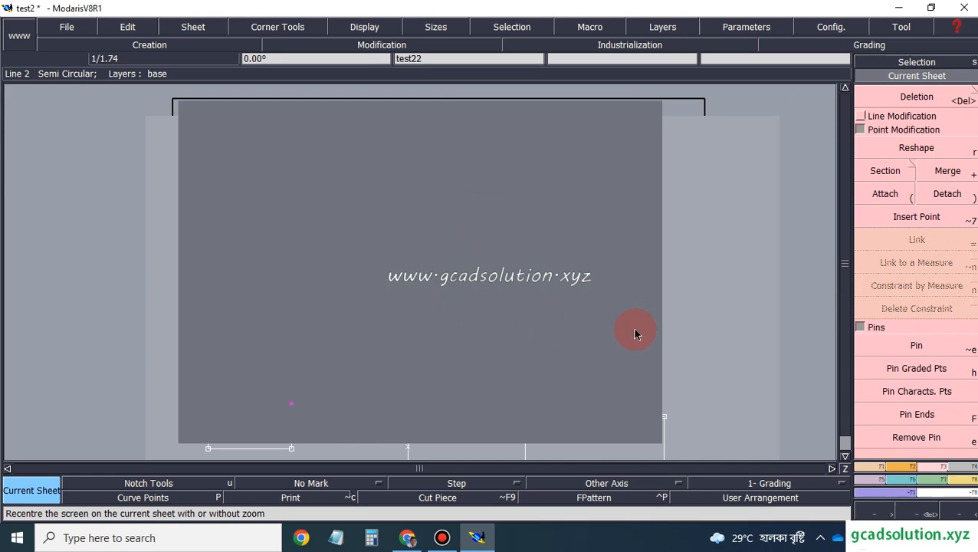
Draw a long horizontal straight line across the middle of the new sheet
left_click(871, 468)
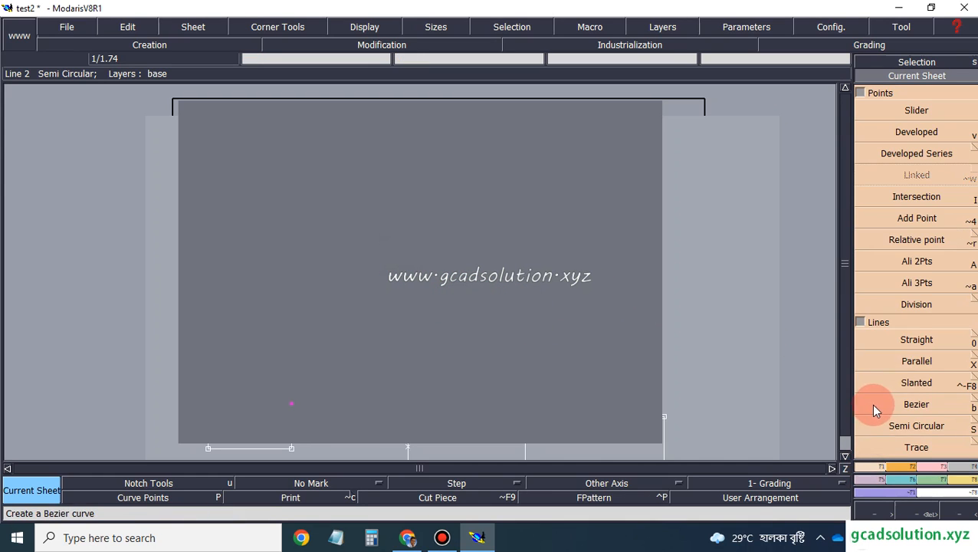
left_click(916, 339)
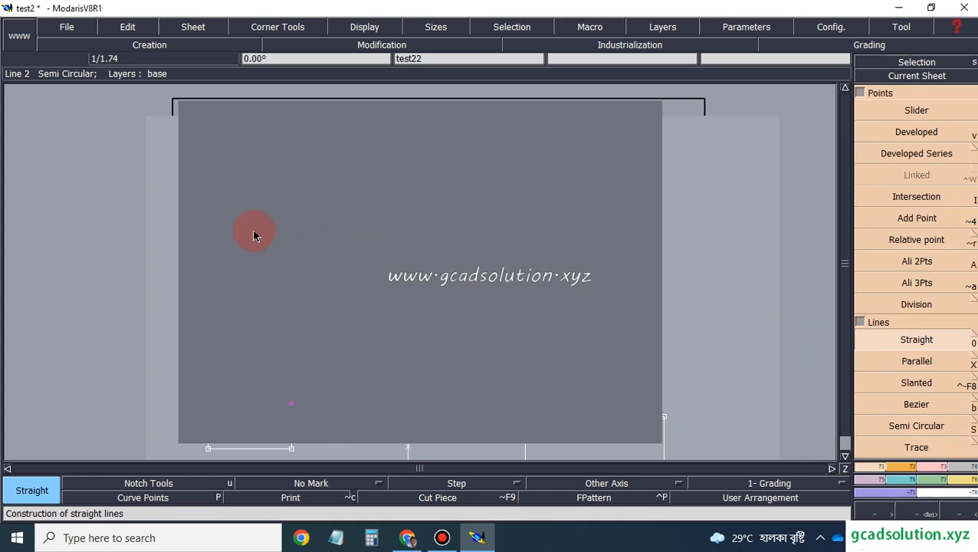
left_click(230, 258)
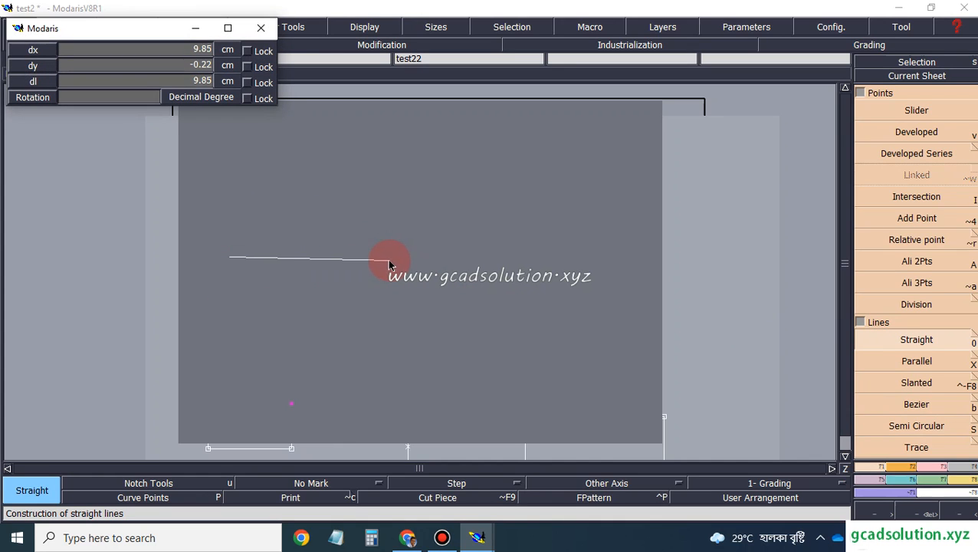
left_click(591, 264)
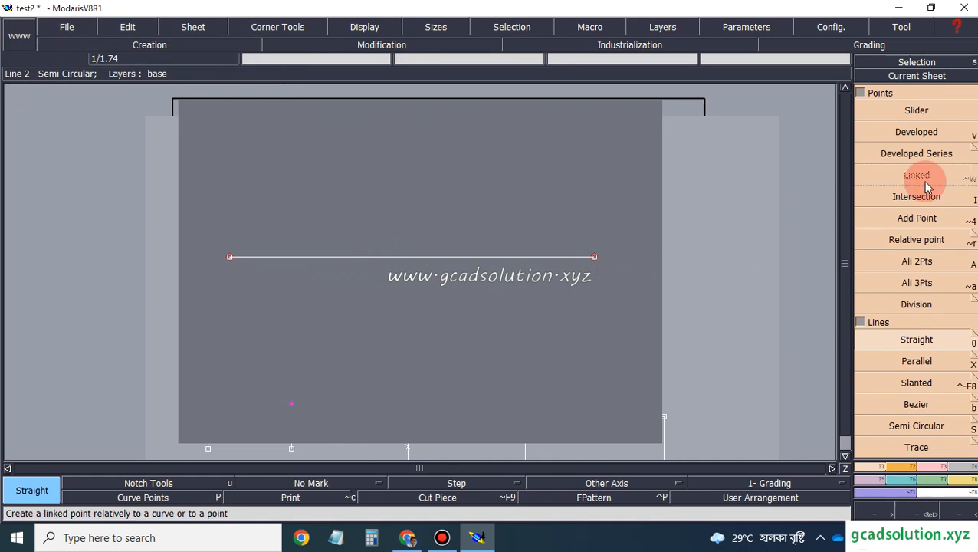
Place three slider points spaced along the horizontal line
left_click(917, 110)
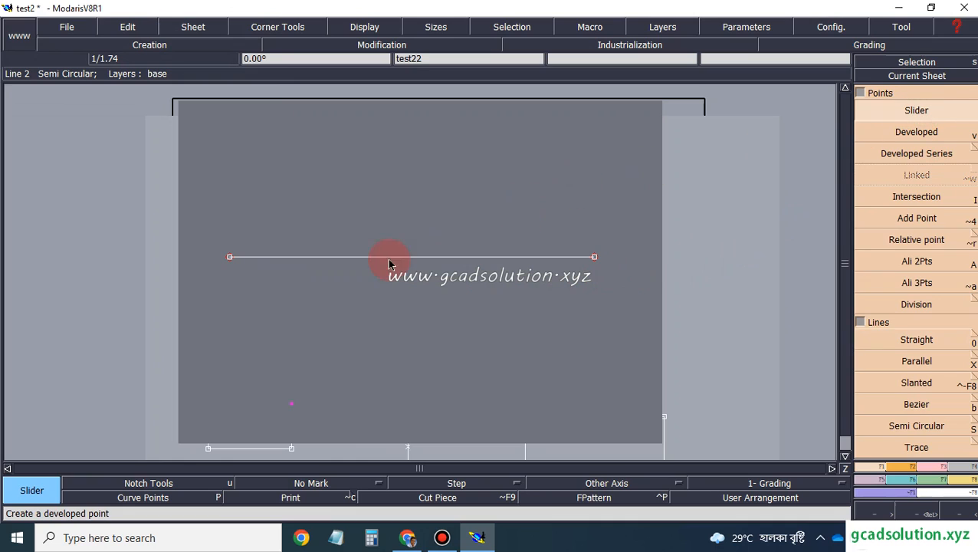
left_click(296, 257)
left_click(392, 257)
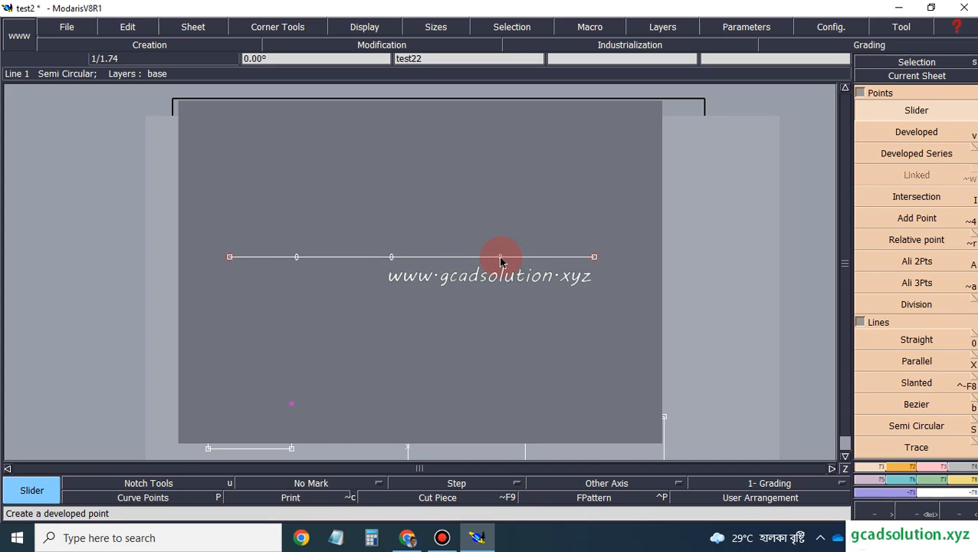
Convert the three slider points on the horizontal line into curve points with Insert Point
left_click(937, 468)
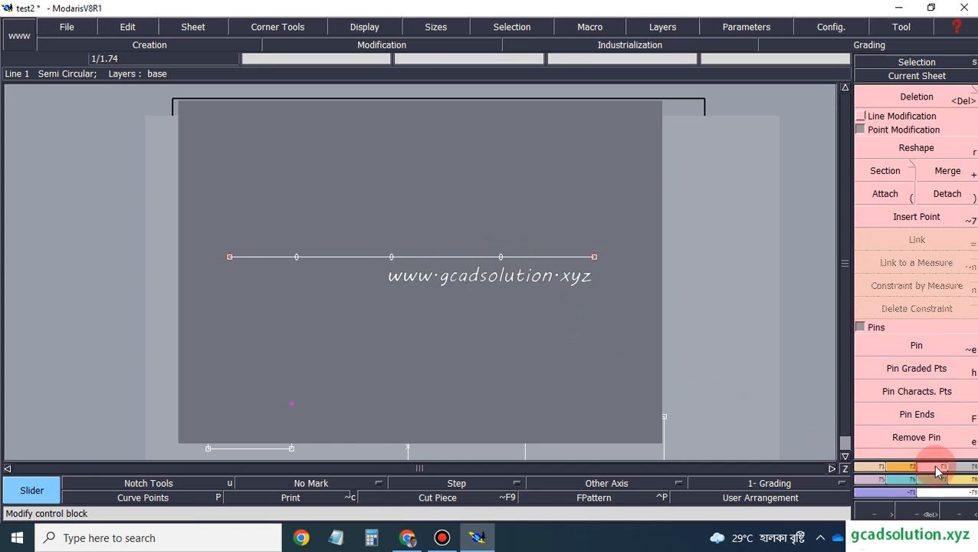
left_click(885, 171)
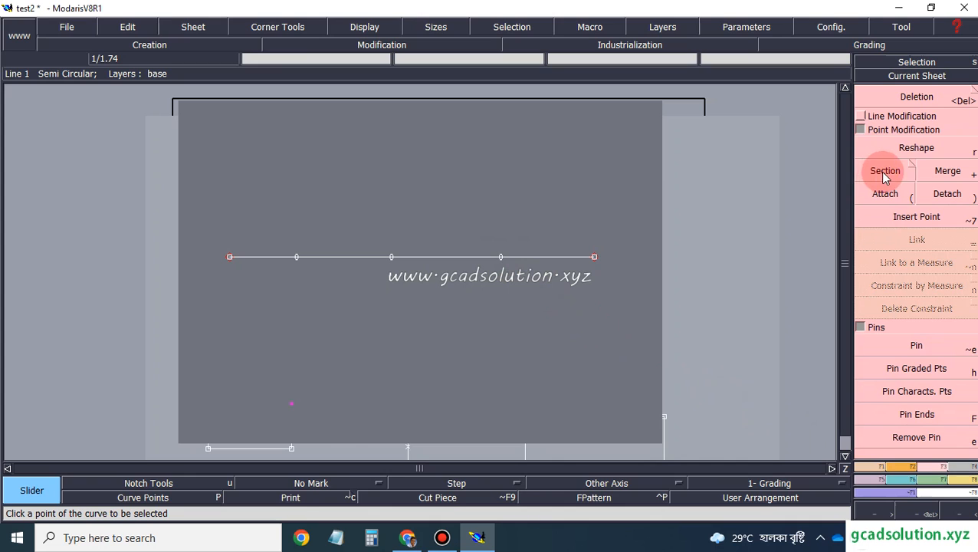
left_click(886, 173)
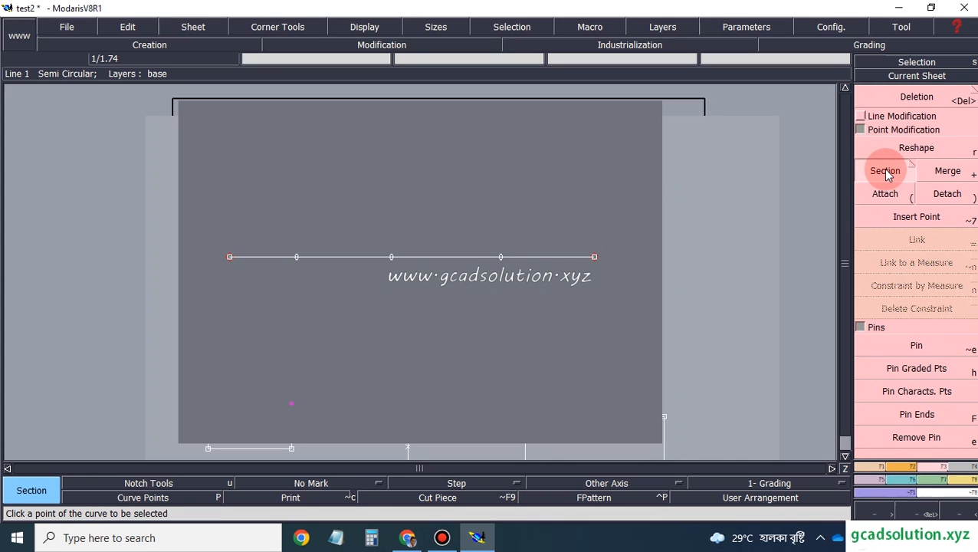
left_click(884, 194)
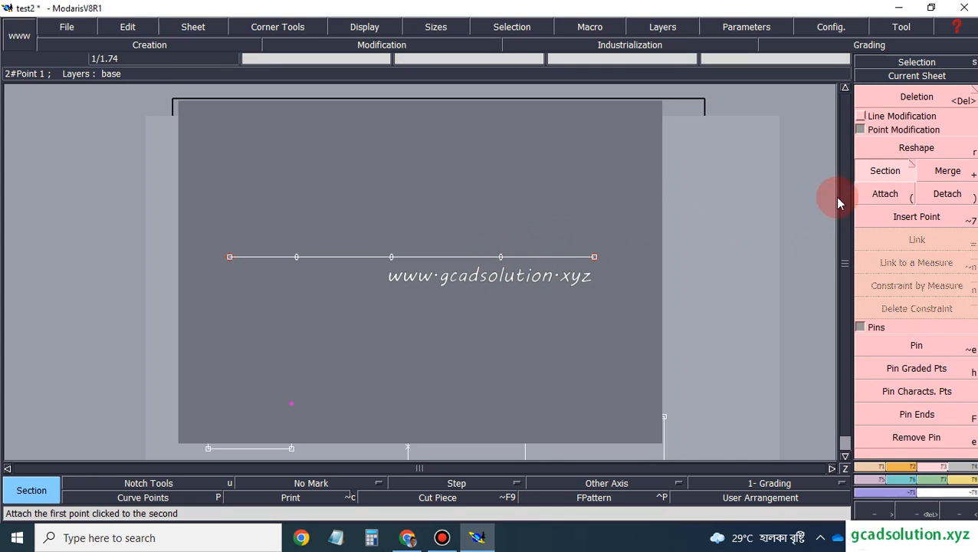
left_click(919, 220)
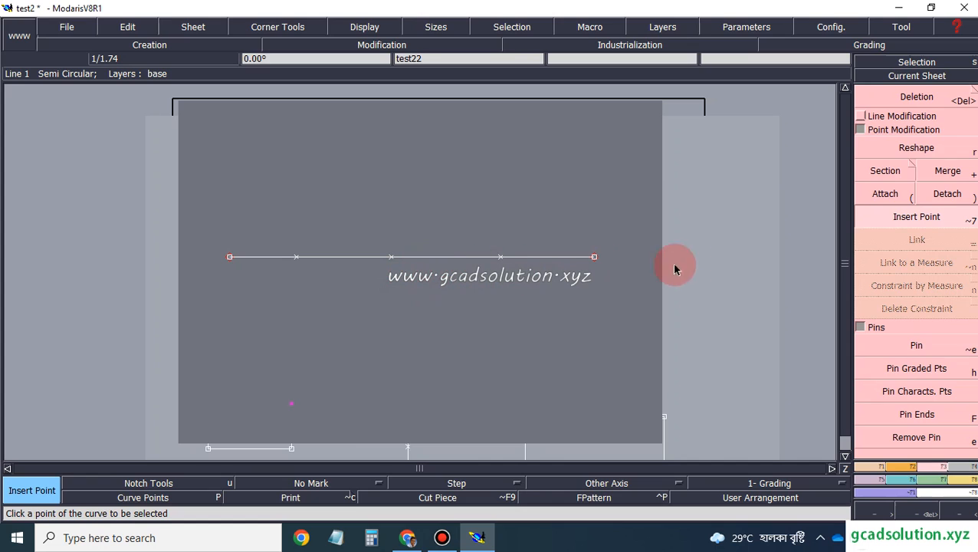
Section the line at its middle and right intermediate points and delete the segment beyond the right one
left_click(890, 172)
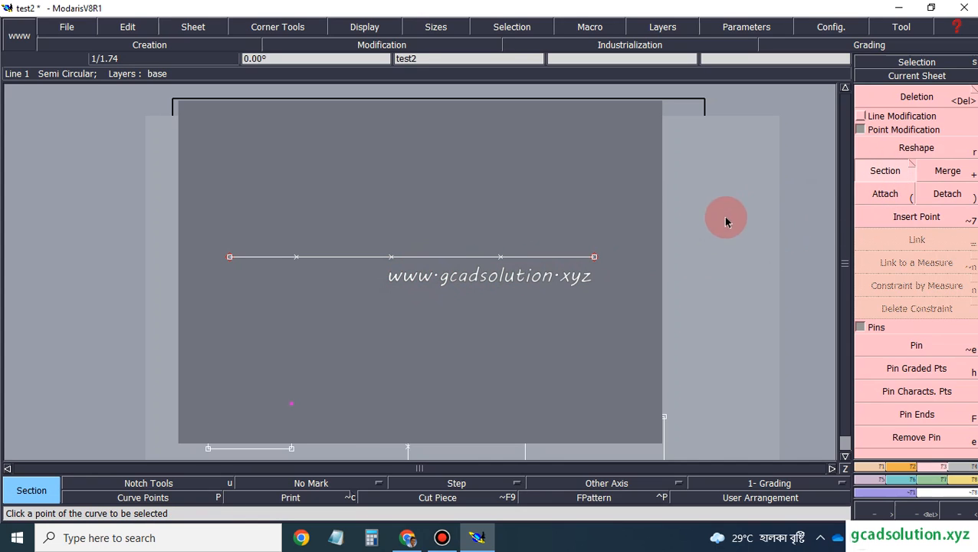
left_click(502, 261)
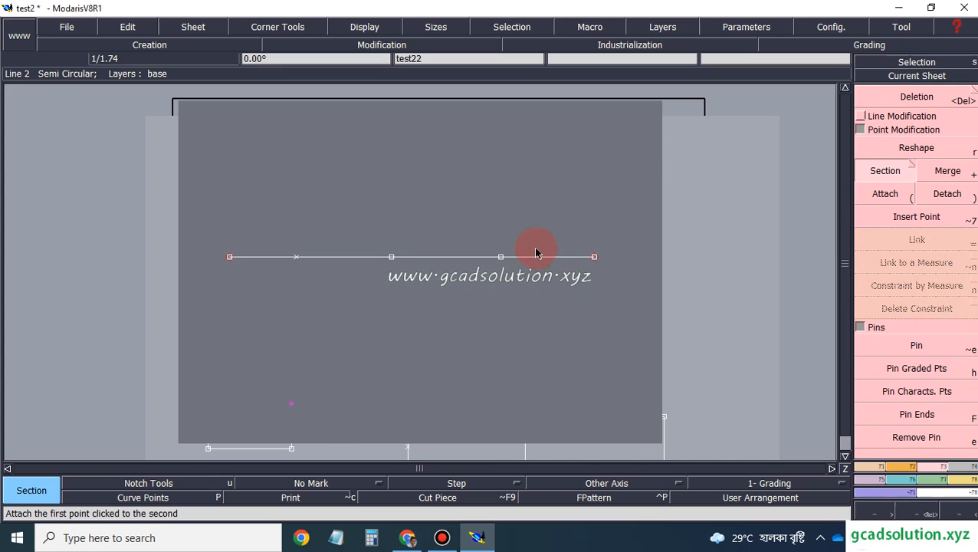
left_click(940, 101)
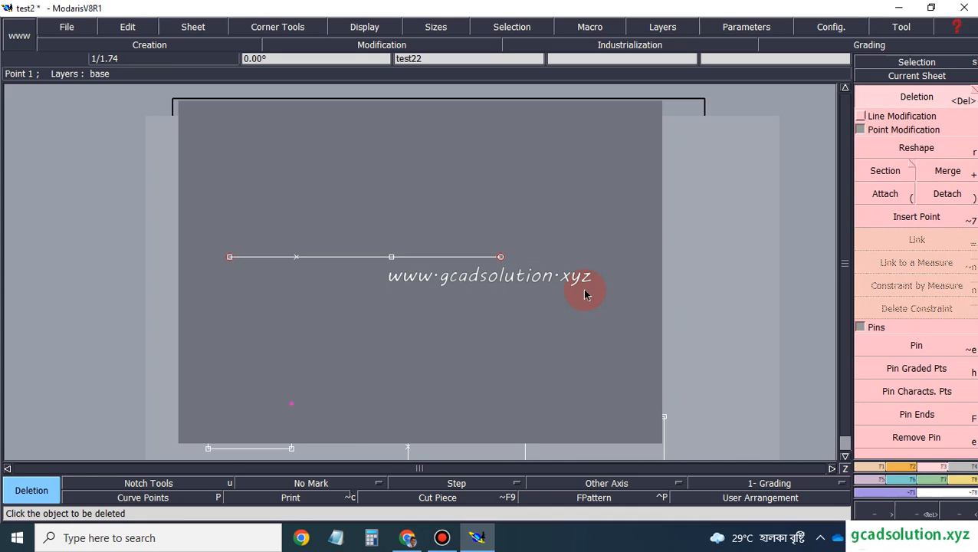
Delete the segment running right from the sectioned middle point, and undo that deletion
left_click(883, 172)
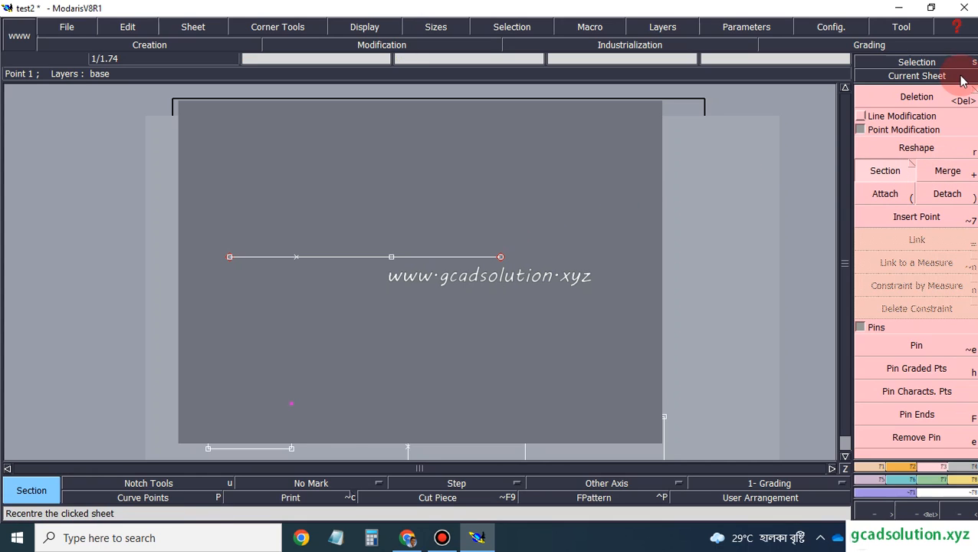
left_click(909, 98)
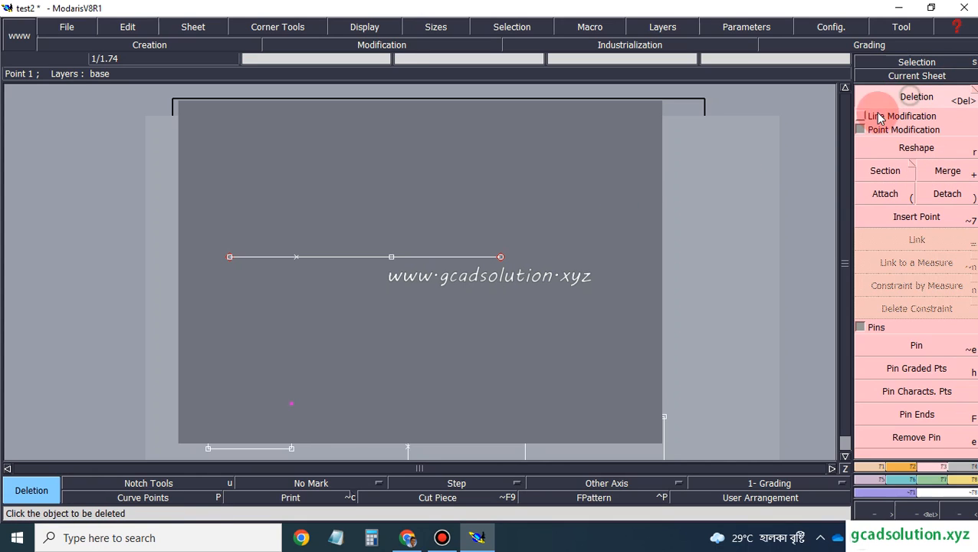
left_click(452, 258)
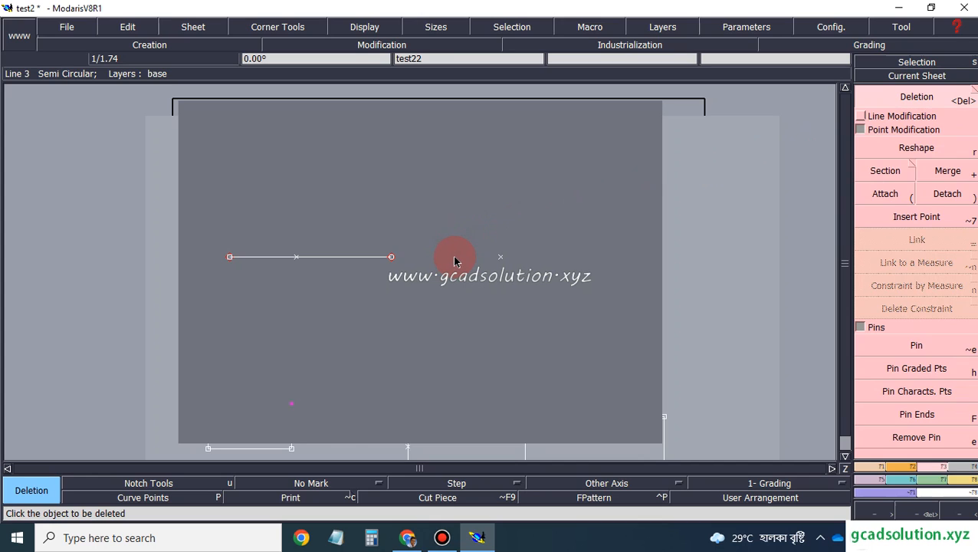
key("ctrl+z")
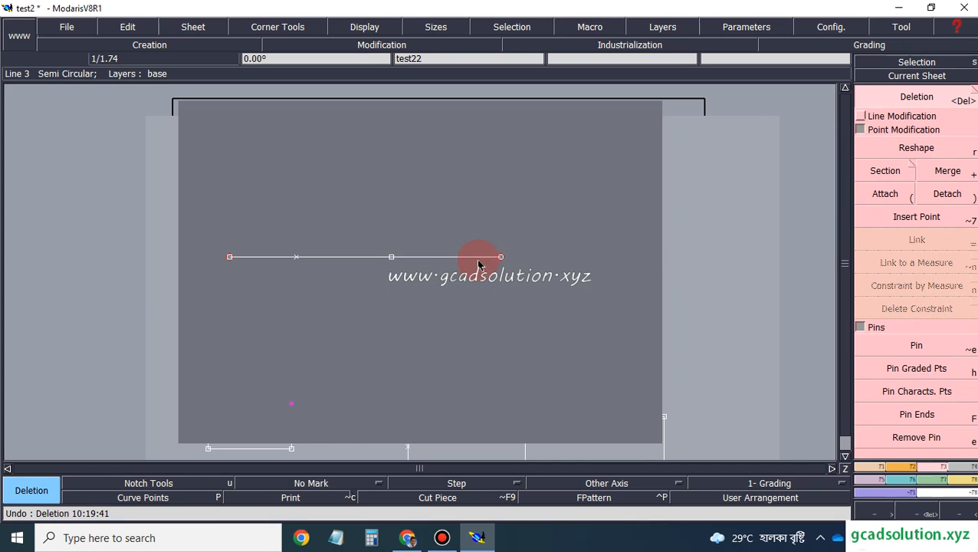
Merge the two remaining line segments at their common middle point
left_click(948, 171)
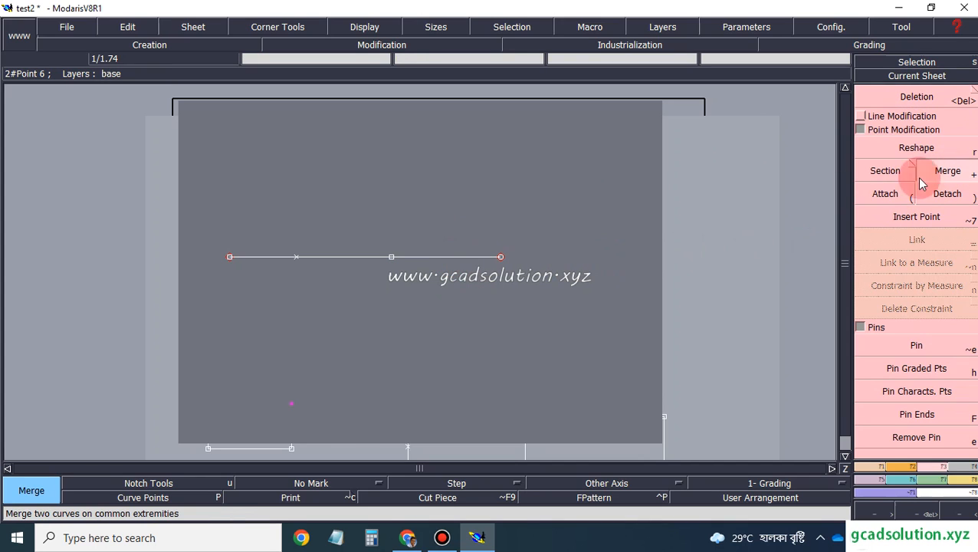
left_click(391, 258)
left_click(781, 168)
Delete the merged line as a single object, and undo that deletion
left_click(920, 98)
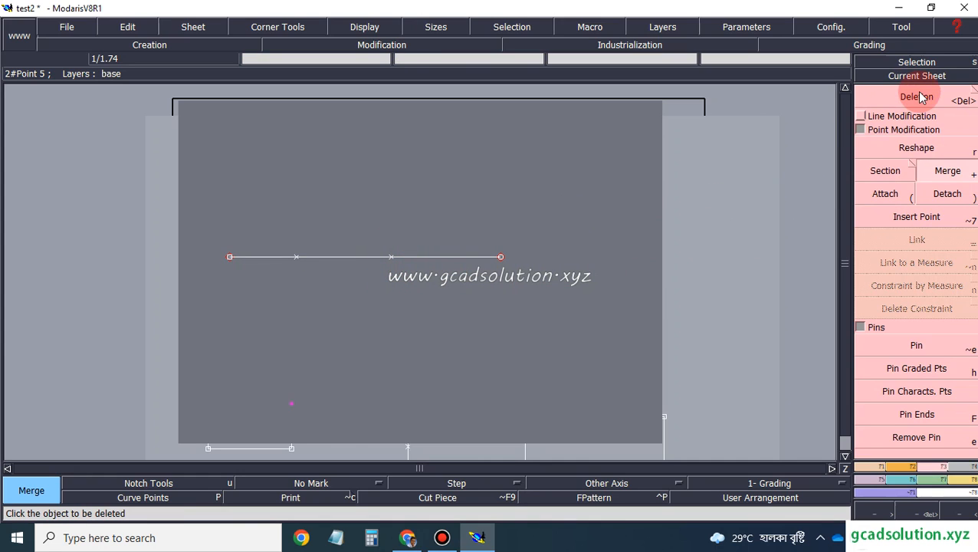
left_click(466, 260)
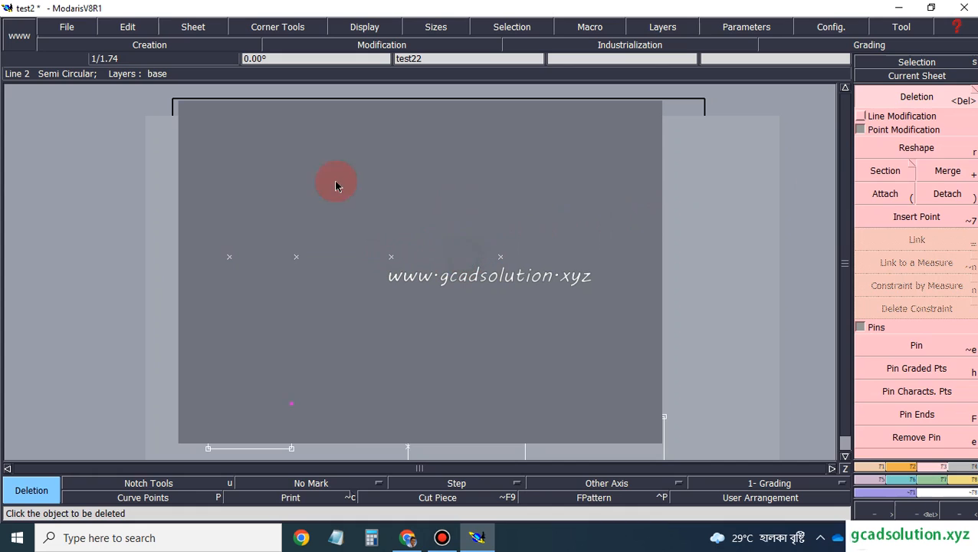
key("ctrl+z")
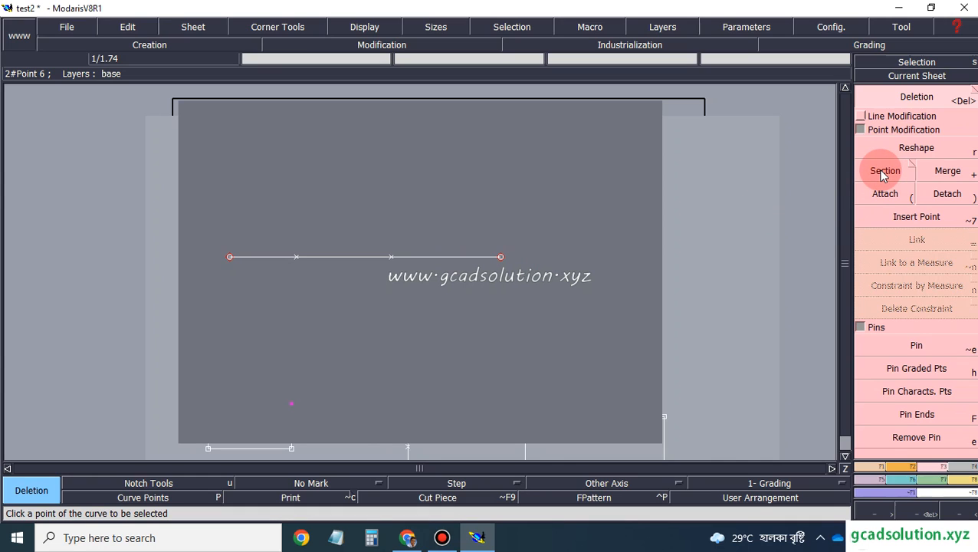
left_click(420, 259)
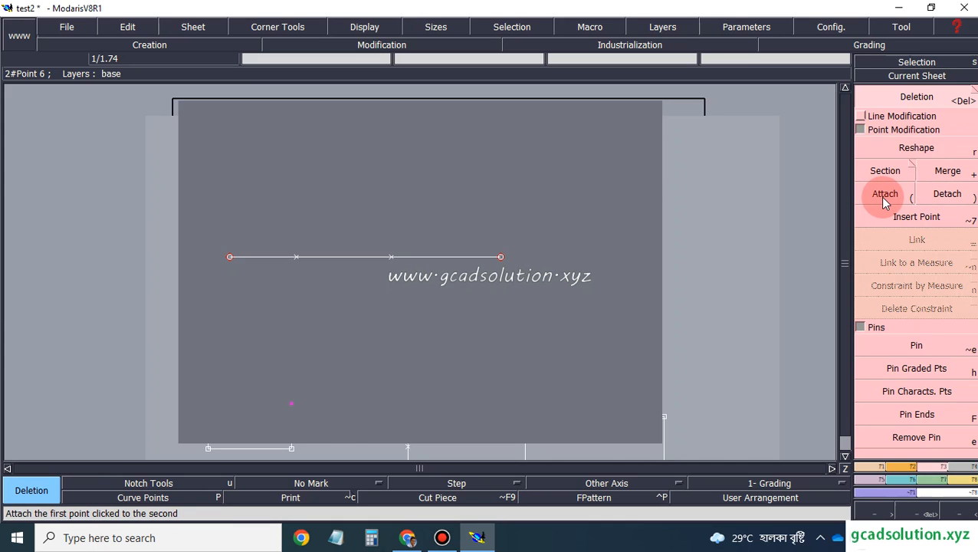
Draw a slanted straight line from below the horizontal line's left end up to just below its right end
left_click(902, 466)
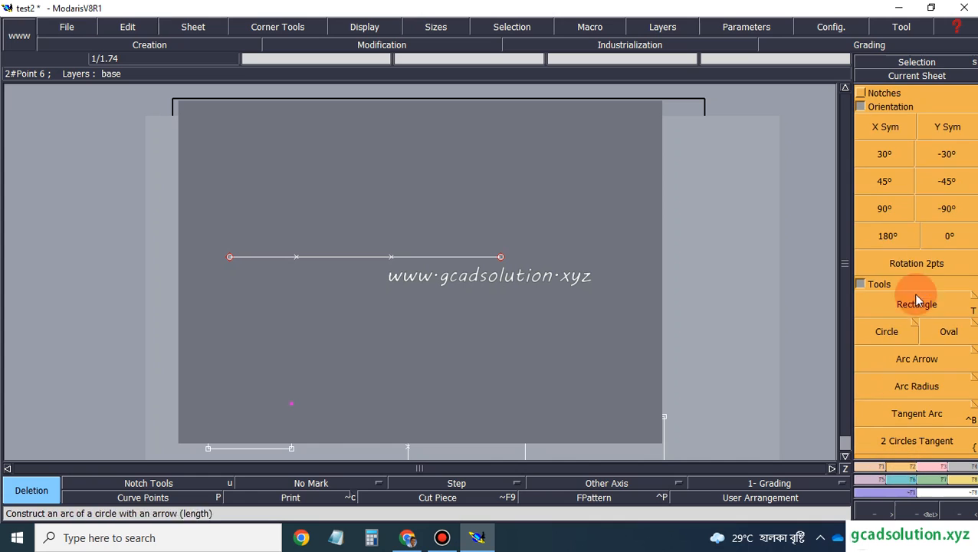
left_click(872, 468)
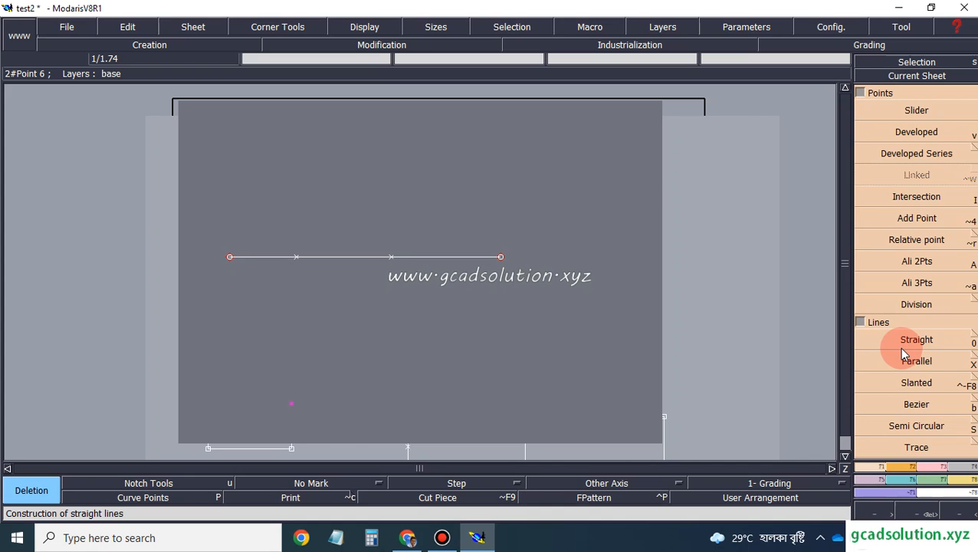
left_click(903, 349)
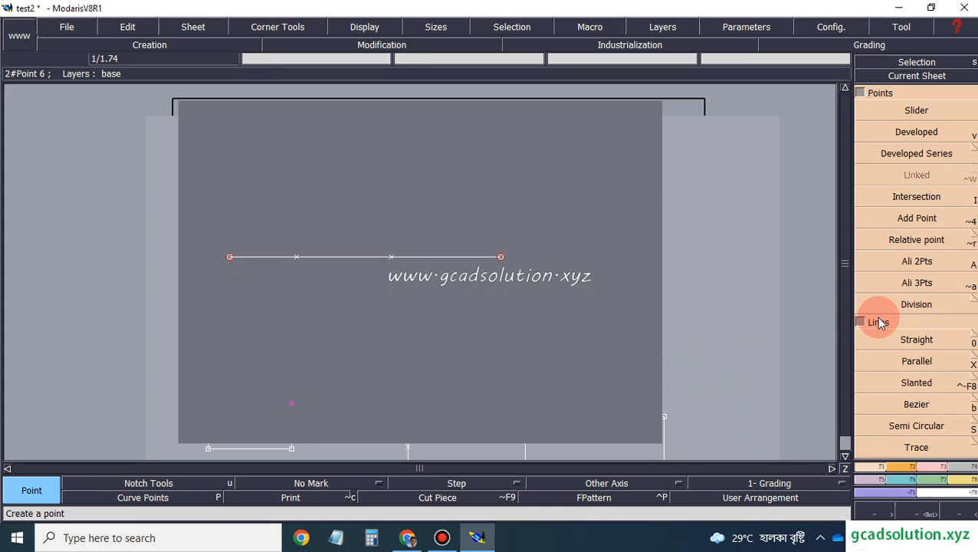
left_click(914, 342)
left_click(233, 311)
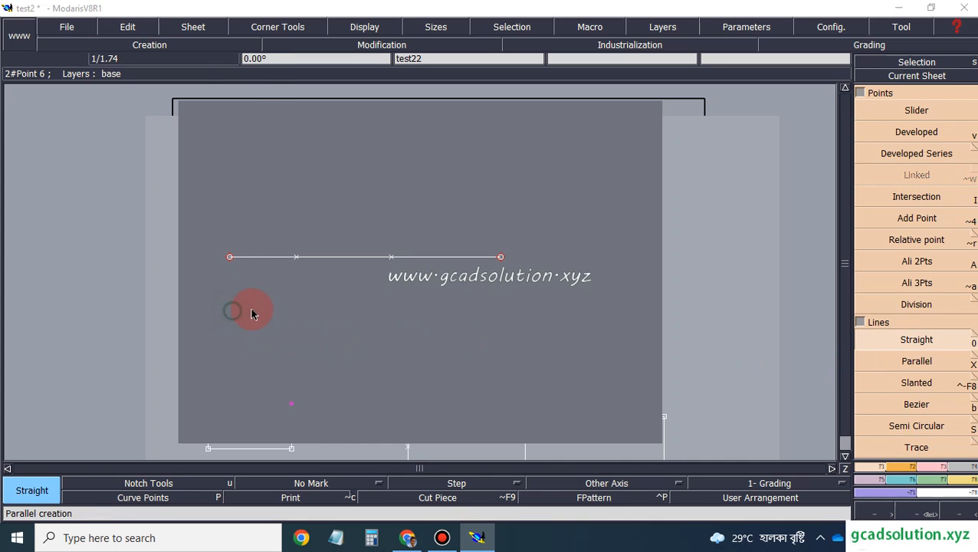
left_click(498, 270)
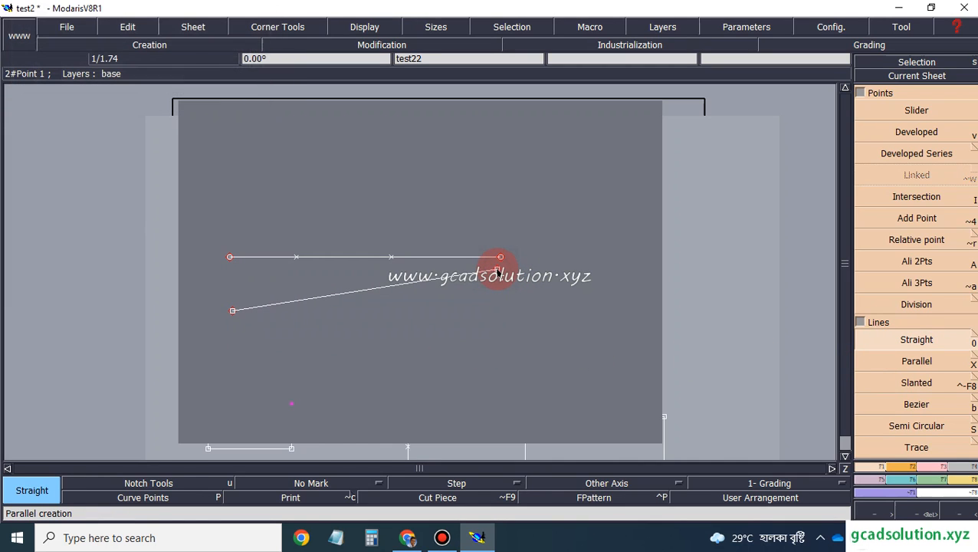
Attach the slanted line's right end point to the right end point of the horizontal line
left_click(936, 469)
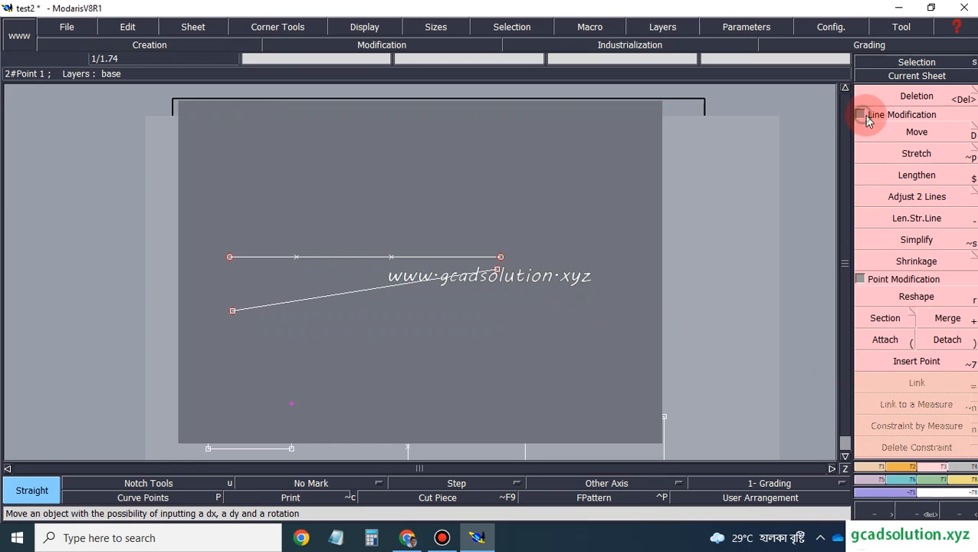
left_click(859, 114)
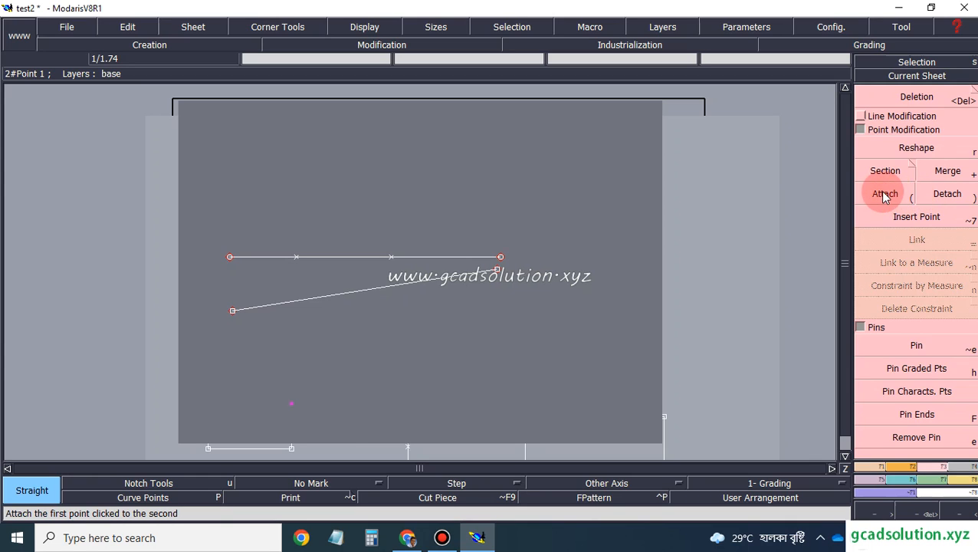
left_click(885, 196)
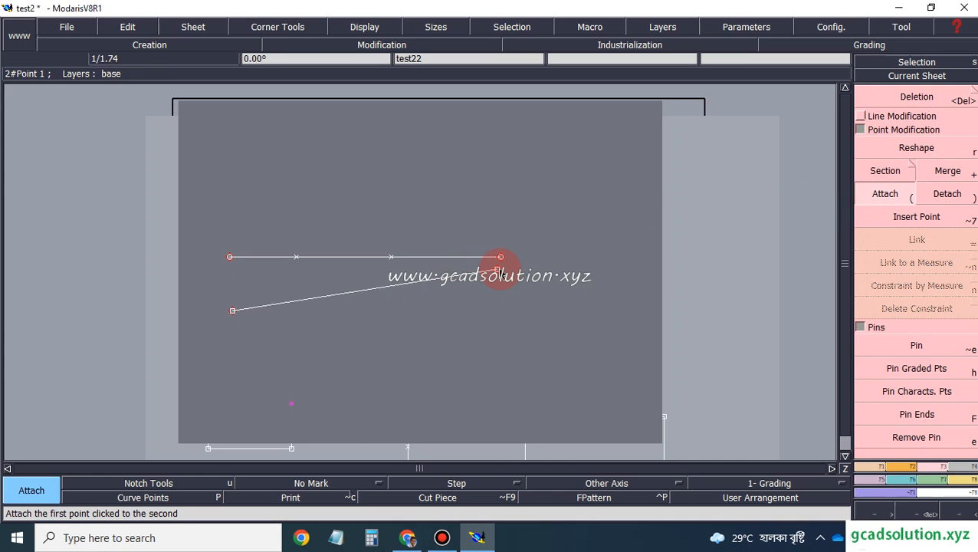
left_click(498, 269)
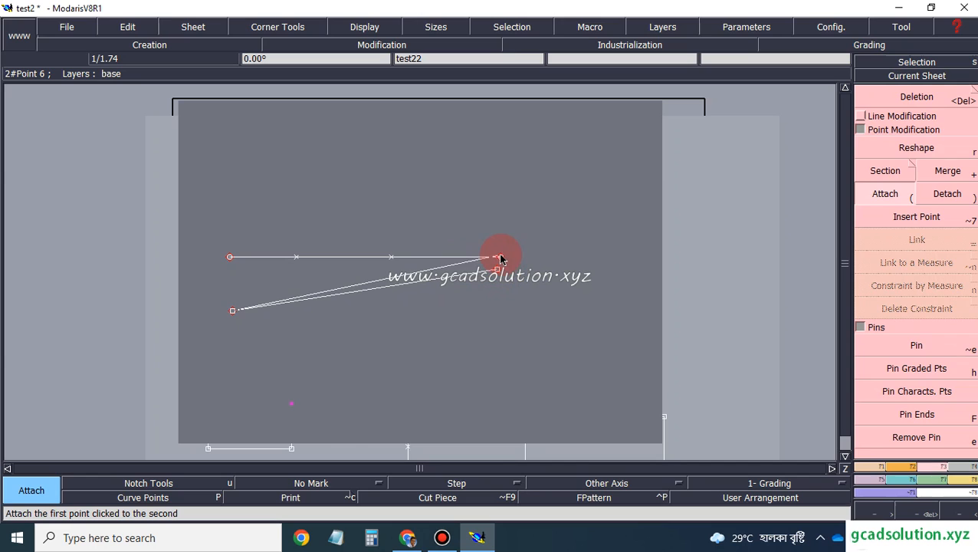
left_click(500, 258)
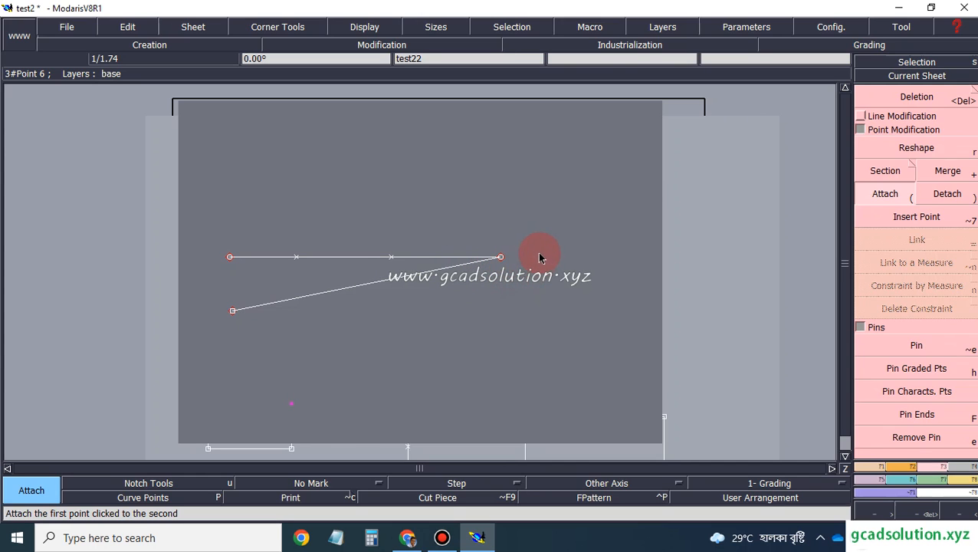
Shift the attached end point of the two lines slightly right, and undo a second shift upward
left_click(501, 260)
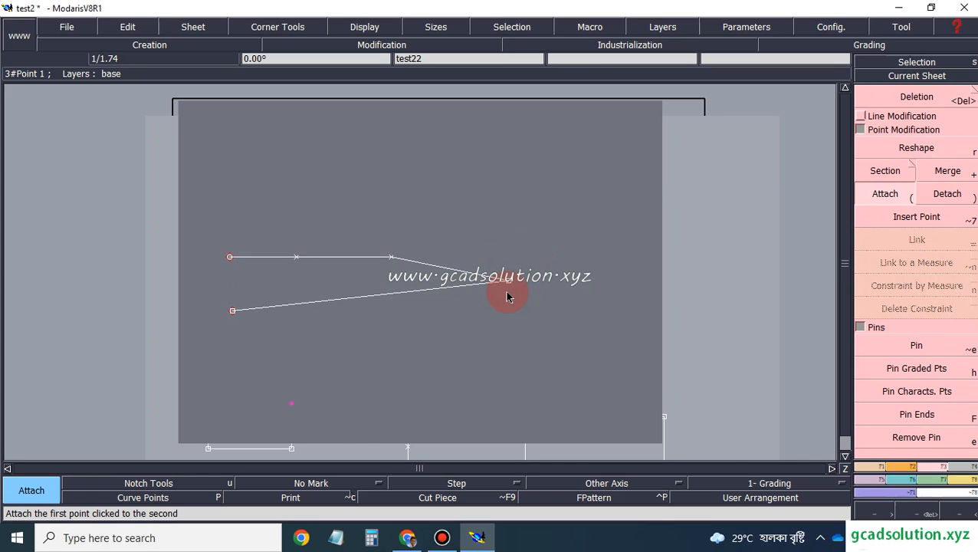
left_click(518, 254)
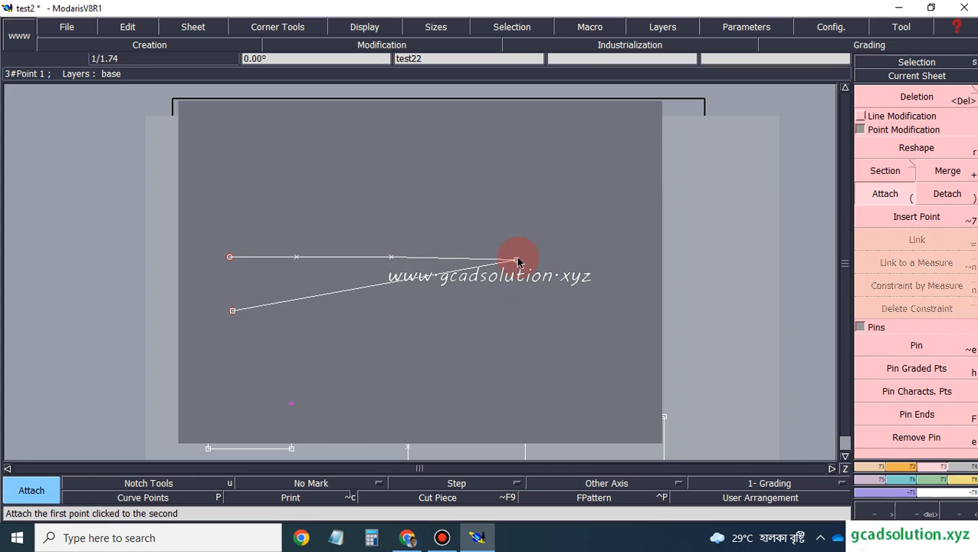
left_click_drag(519, 259, 523, 232)
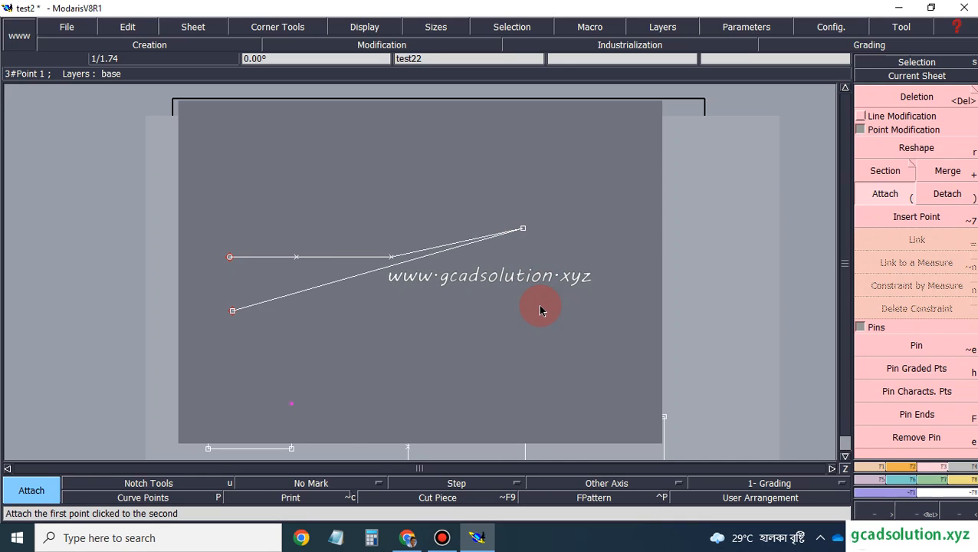
key("ctrl+z")
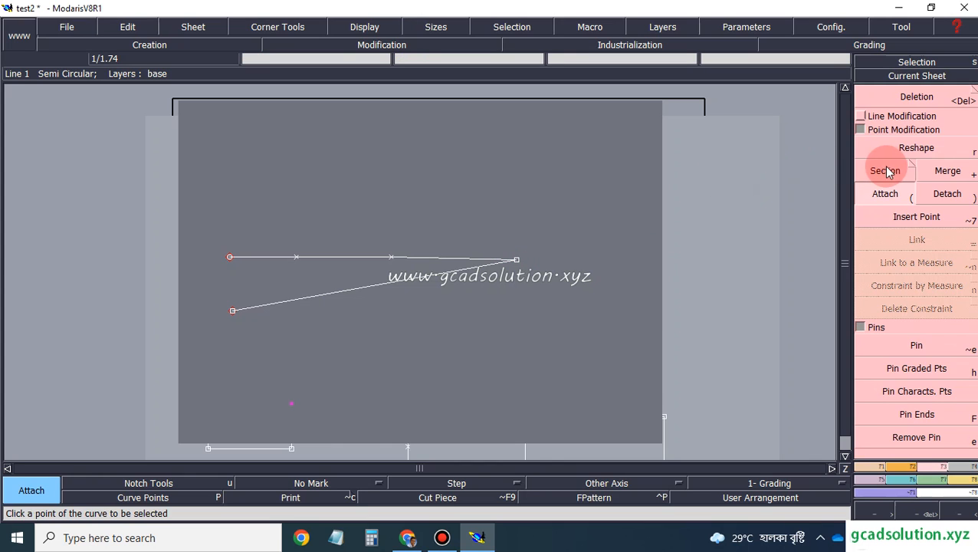
Move the attached end point of both lines further right with the Move tool
left_click(874, 118)
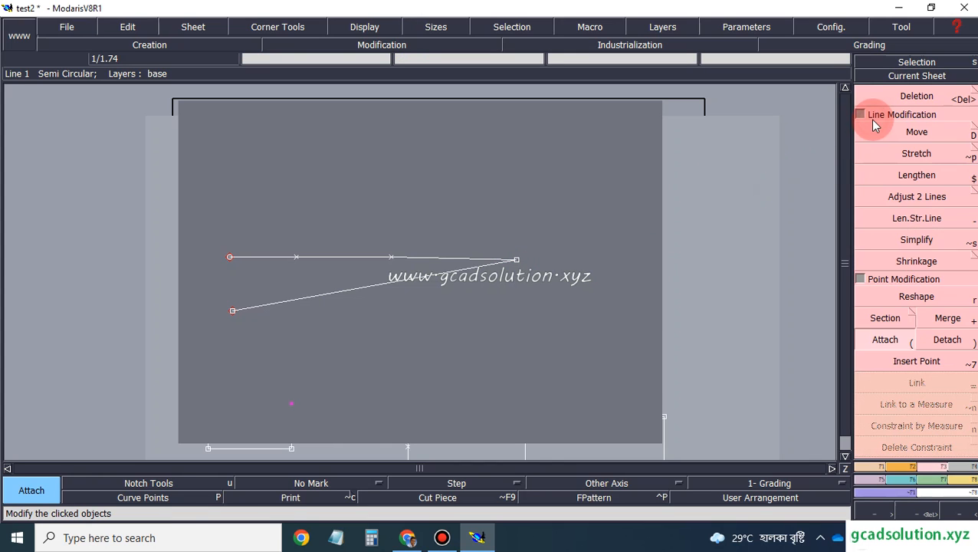
left_click(920, 132)
left_click_drag(518, 259, 562, 256)
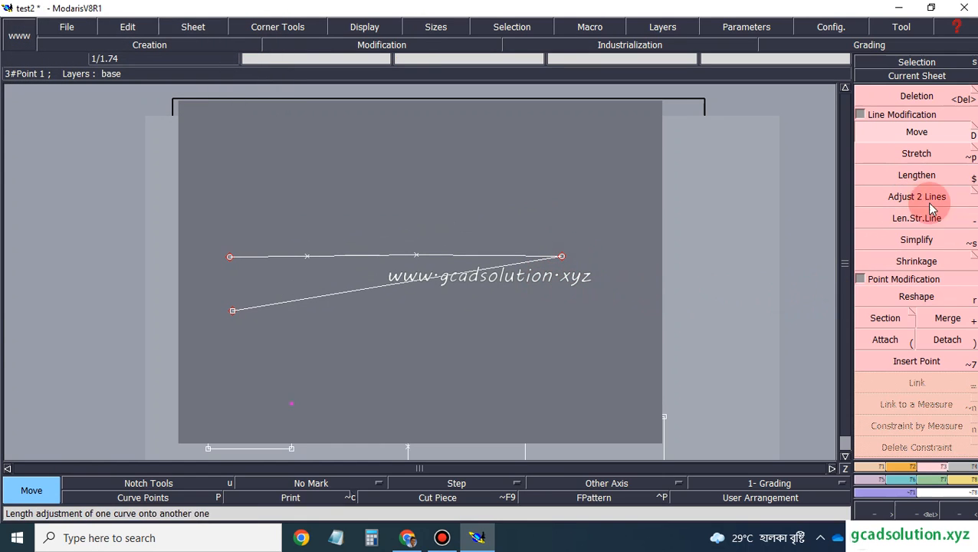
Detach the two lines from each other at their shared right end point
left_click(944, 341)
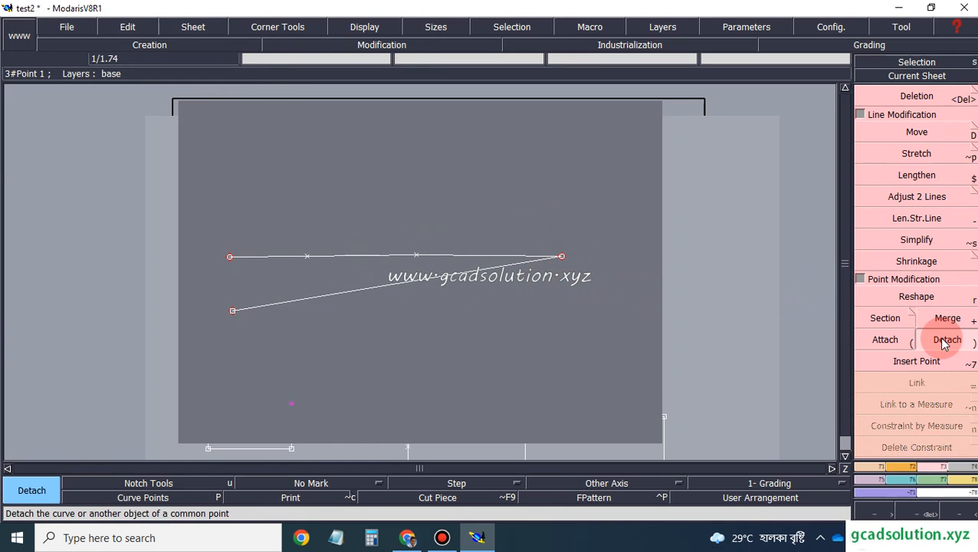
left_click(562, 258)
left_click(563, 270)
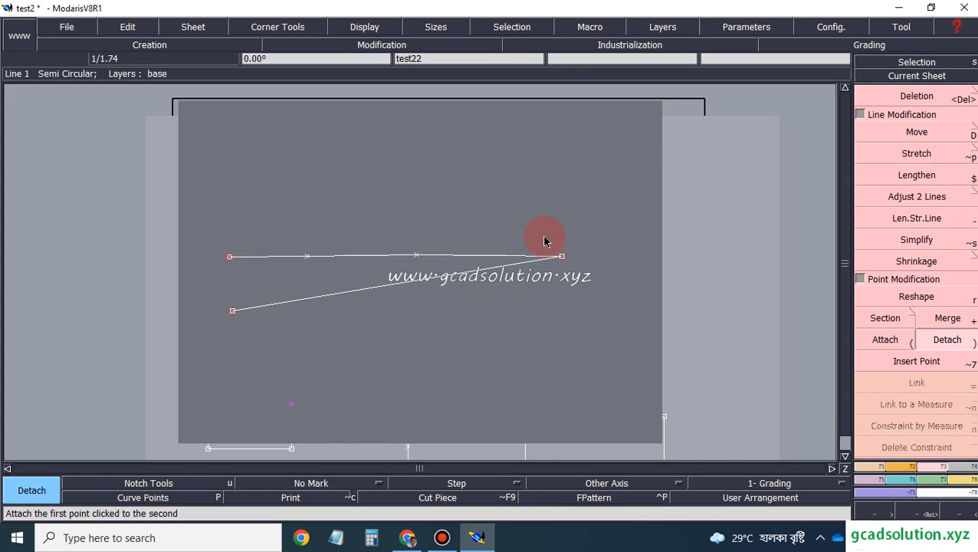
Move the upper line's detached right end point slightly up and right, away from the slanted line
left_click(912, 130)
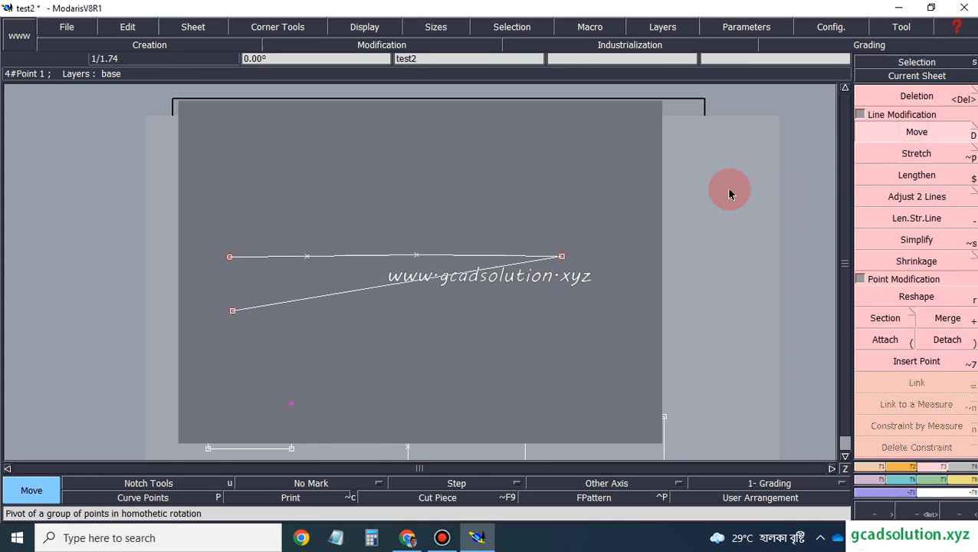
left_click(565, 256)
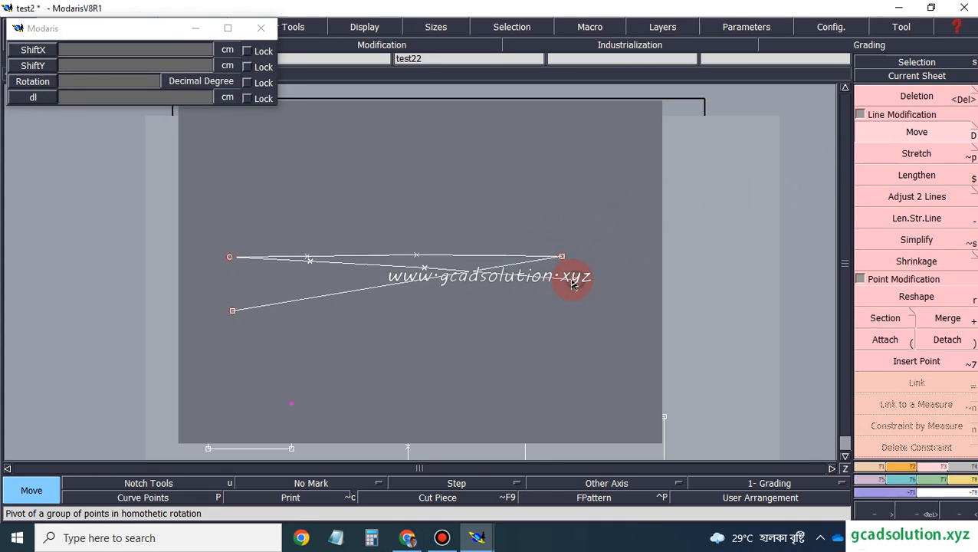
left_click(578, 284)
left_click(579, 285)
left_click(572, 239)
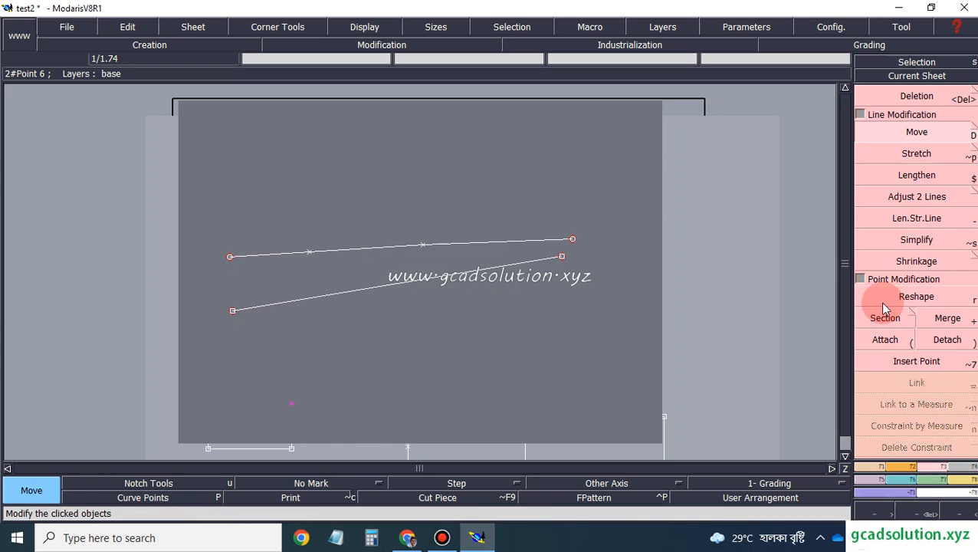
Collapse the Line Modification and Point Modification tool groups, leaving only the Pins group expanded
left_click(860, 115)
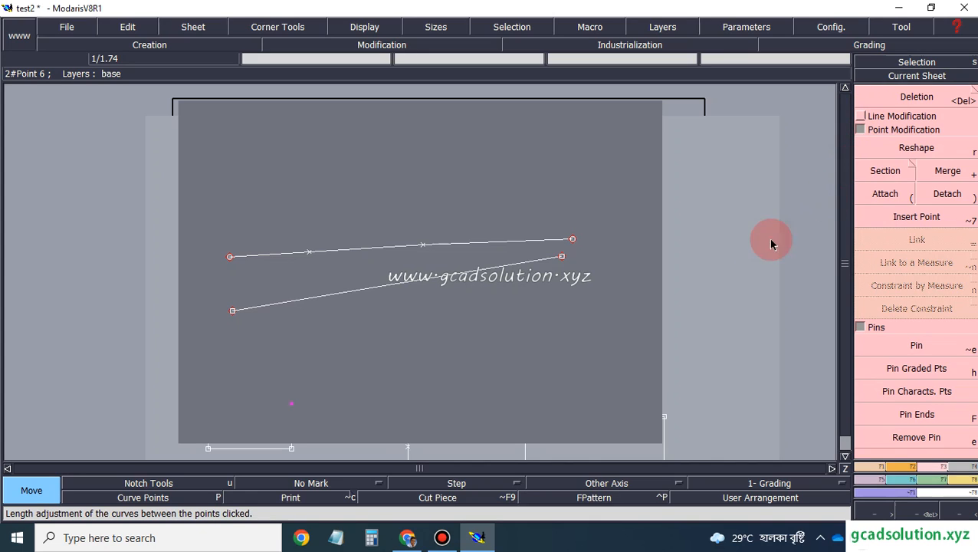
left_click(442, 537)
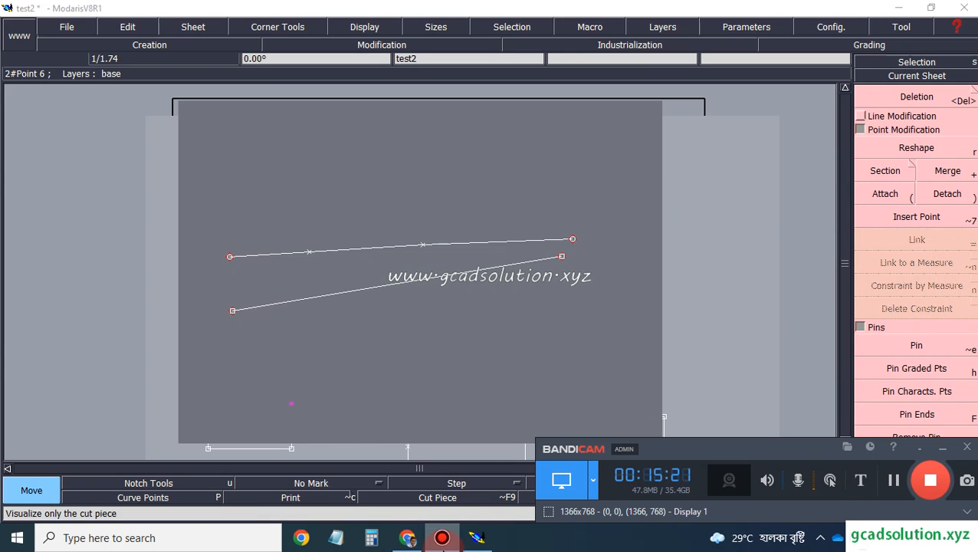
left_click(442, 537)
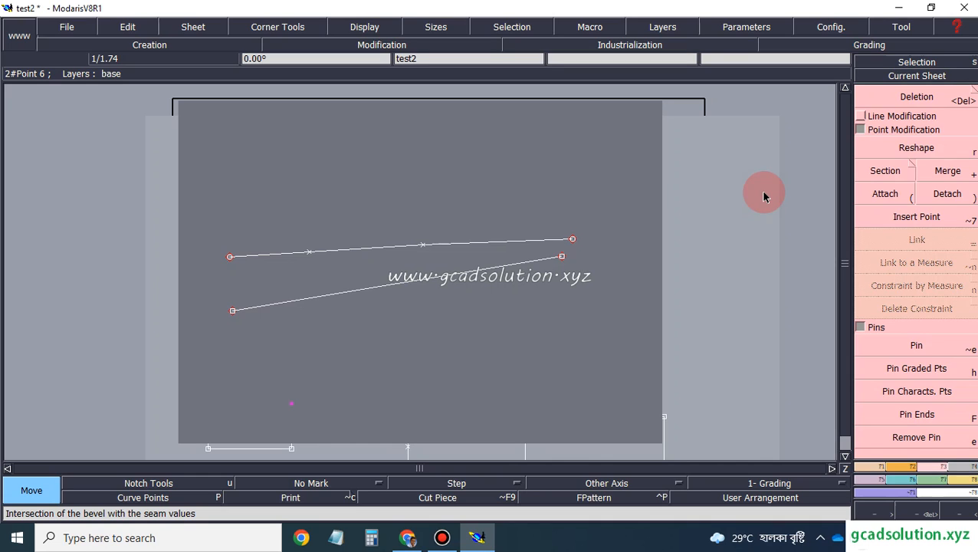
left_click(864, 130)
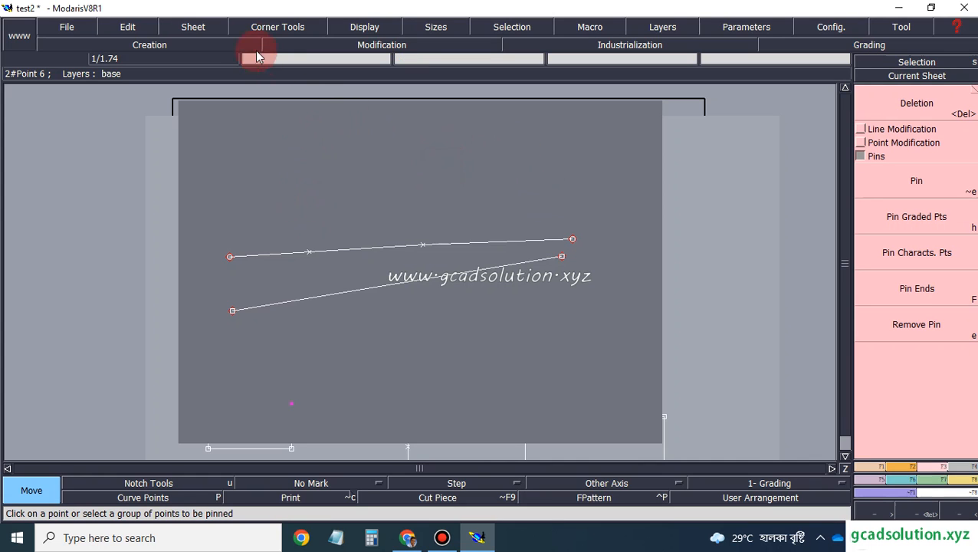
Delete the overlapping sheet that holds the two detached lines
left_click(193, 29)
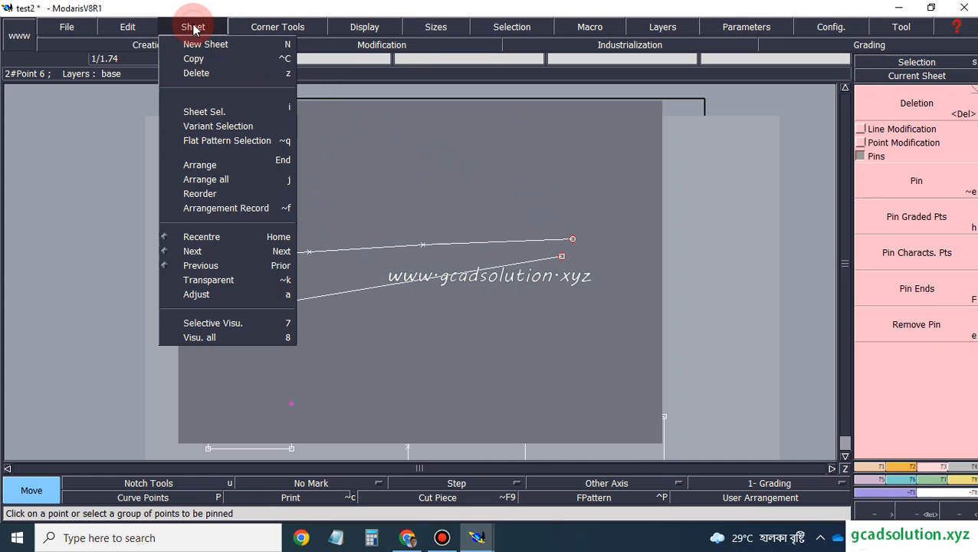
left_click(194, 72)
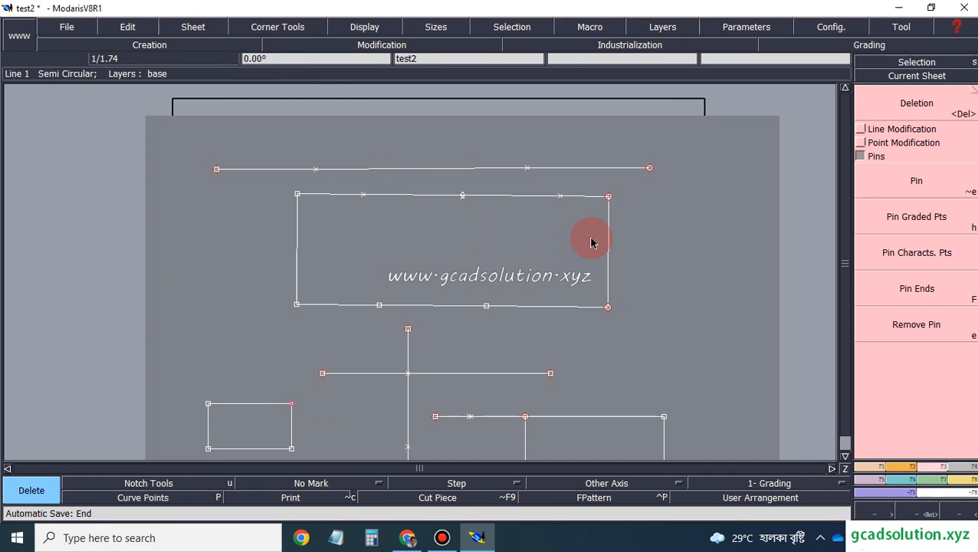
Pin the intermediate point nearest the right corner on the large rectangle's upper edge
left_click(919, 181)
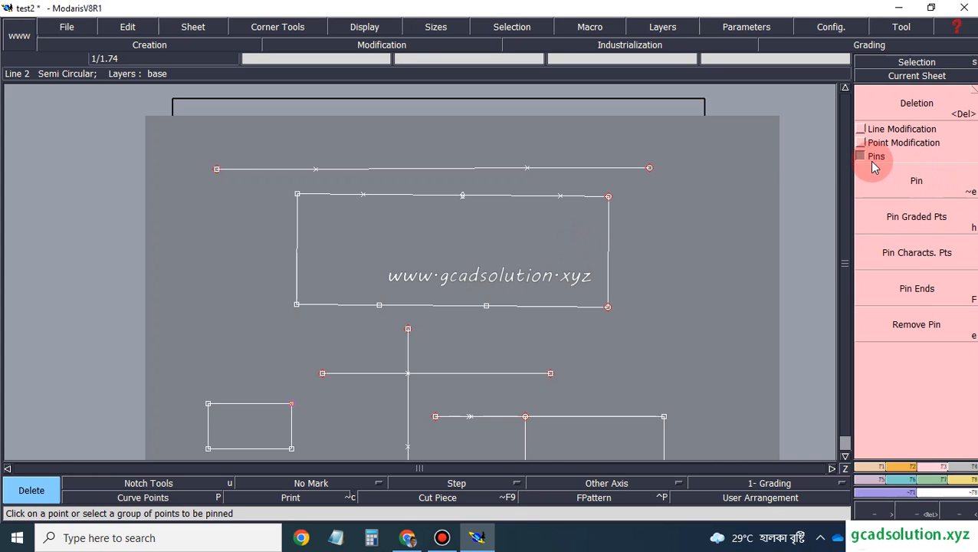
left_click(915, 182)
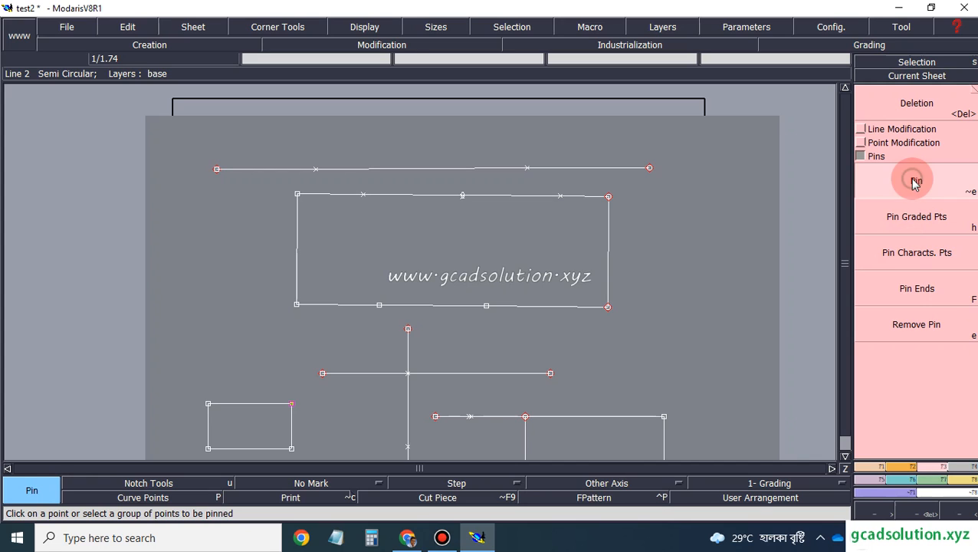
left_click(561, 197)
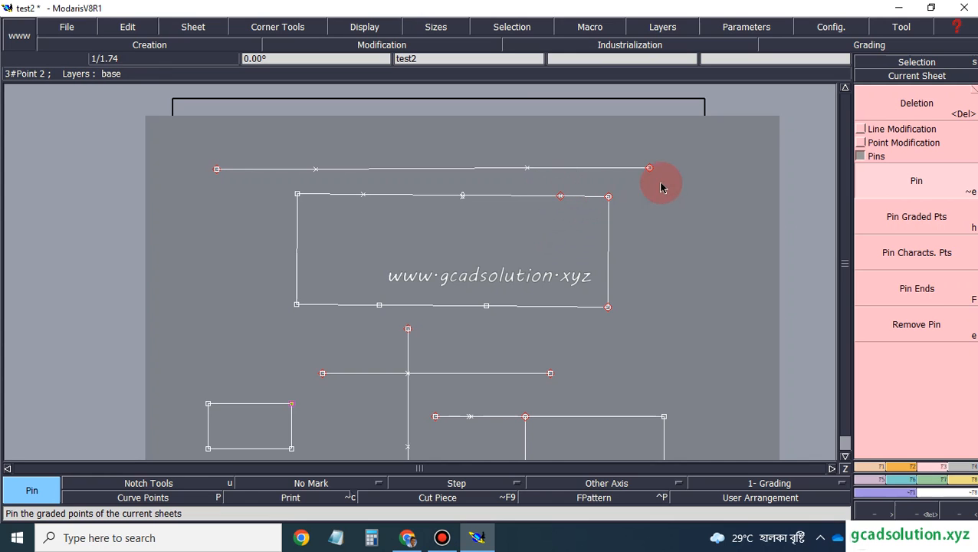
Move the large rectangle's upper right corner up, and twice down, so the edge slopes down from the pinned point
left_click(869, 132)
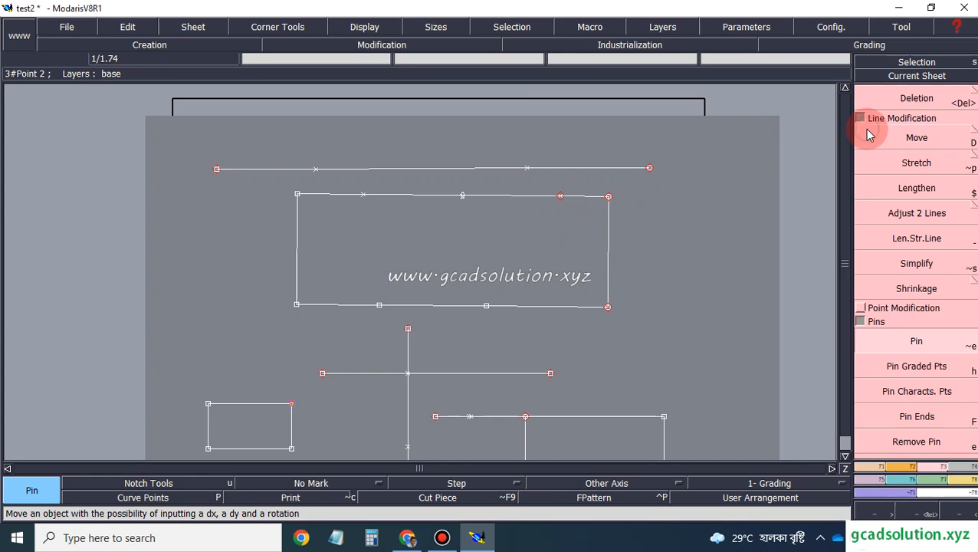
left_click(914, 138)
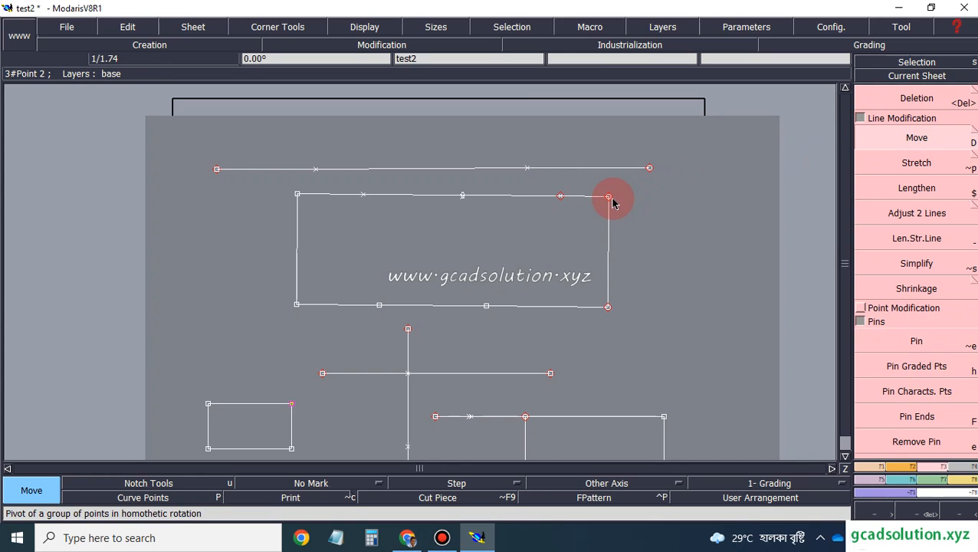
left_click(609, 198)
left_click(612, 178)
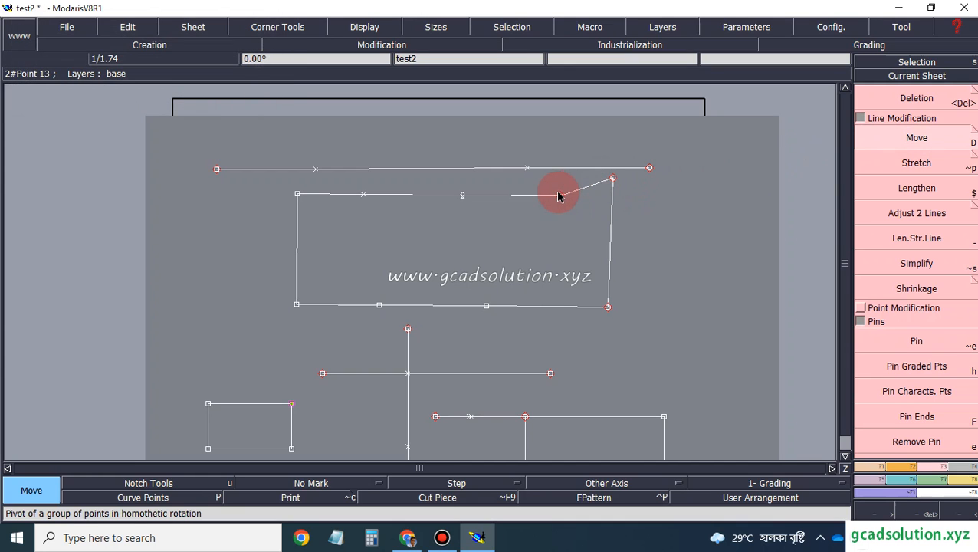
left_click(613, 178)
left_click(609, 227)
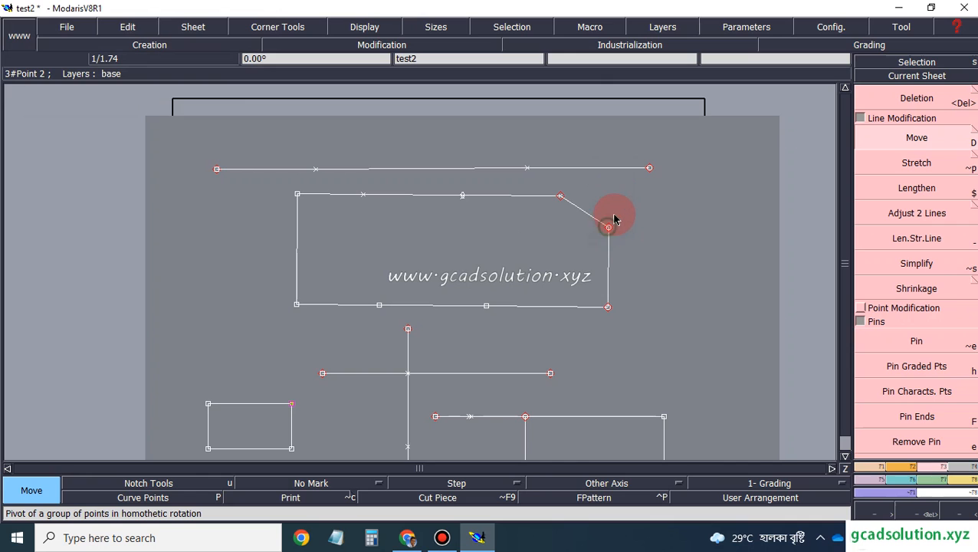
left_click(610, 225)
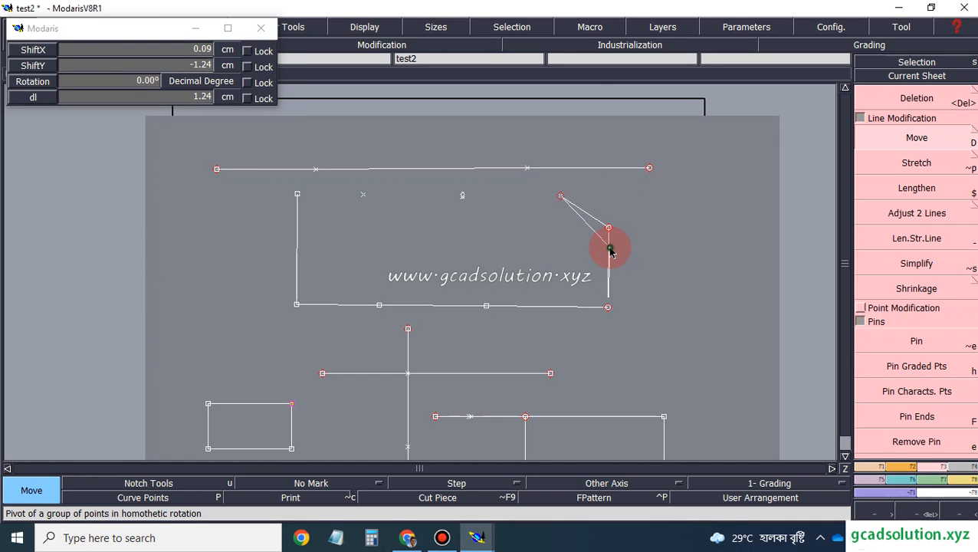
left_click(611, 247)
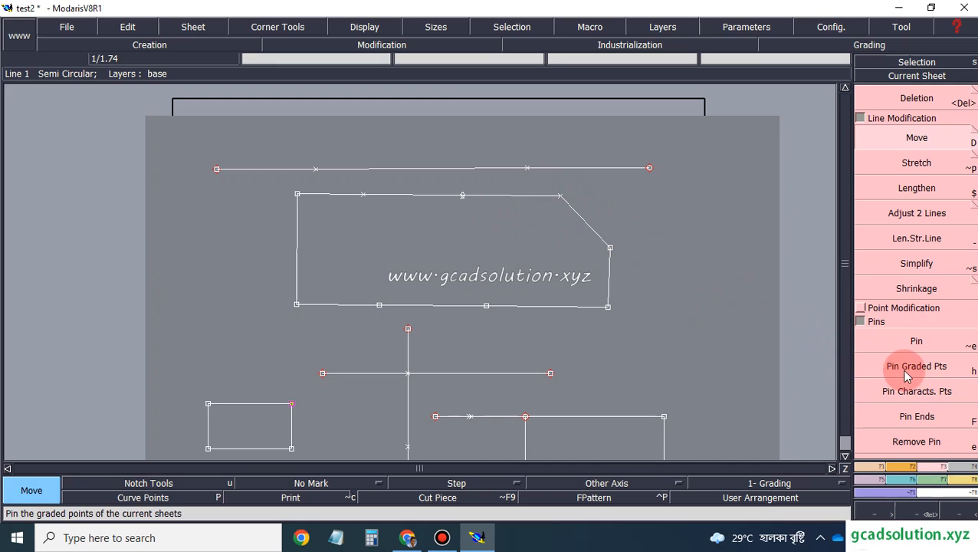
Pin all characteristic points of the current sheet, and remove the pins again
left_click(916, 342)
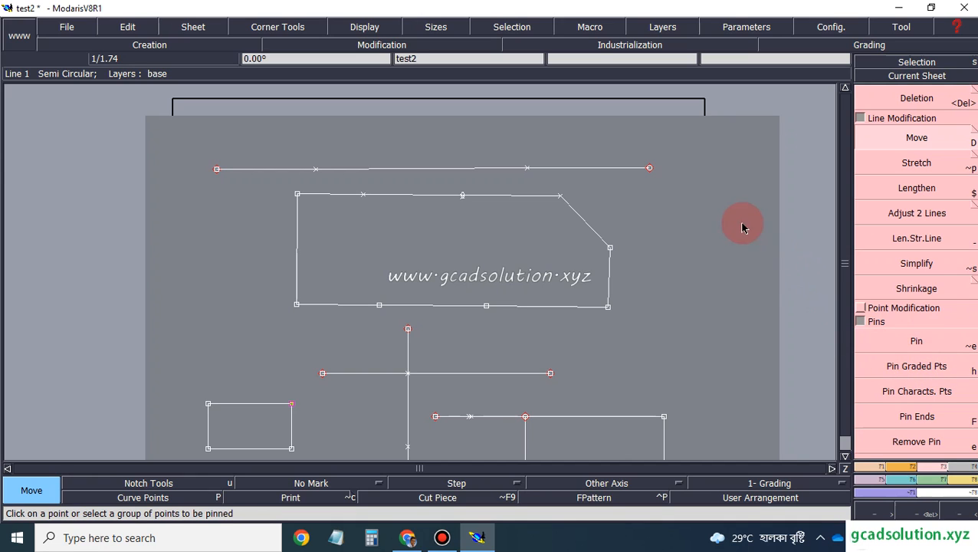
left_click(924, 366)
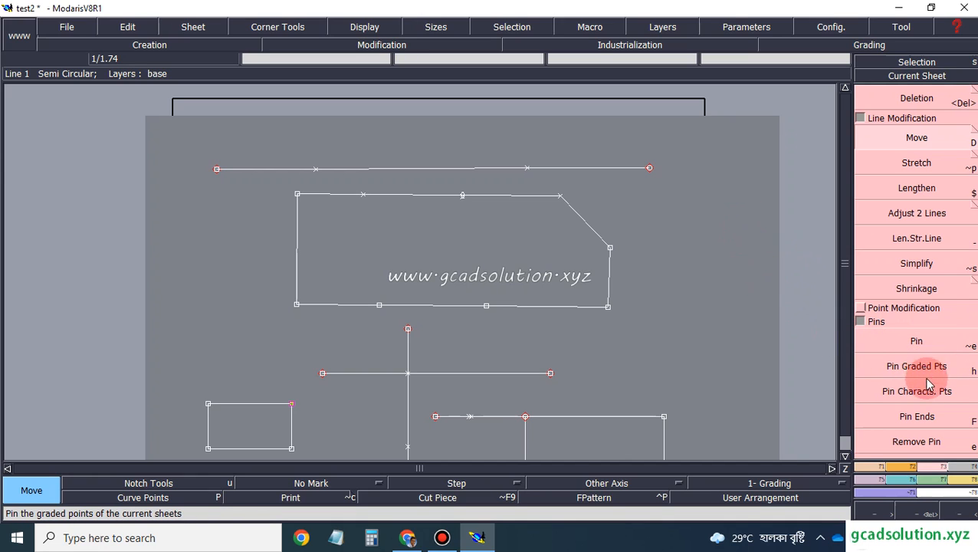
left_click(921, 394)
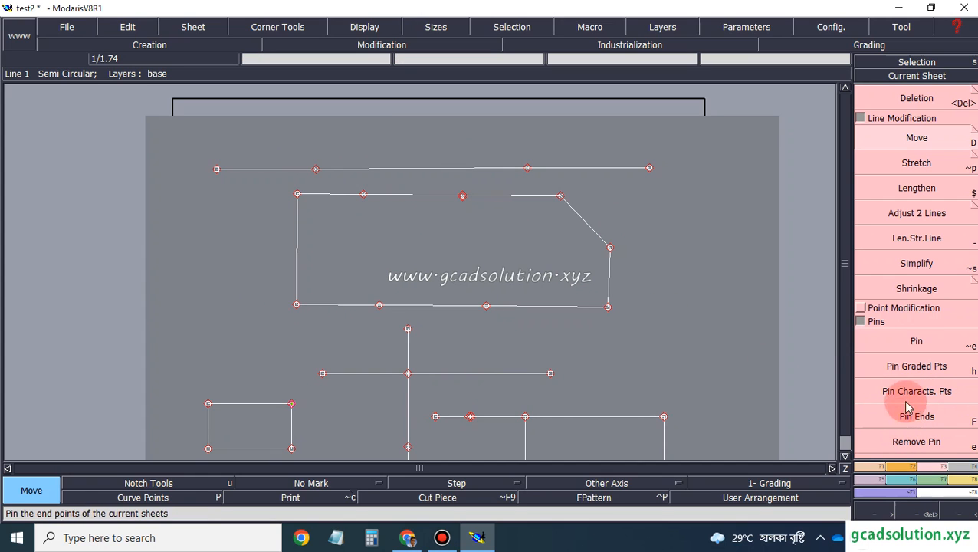
left_click(917, 187)
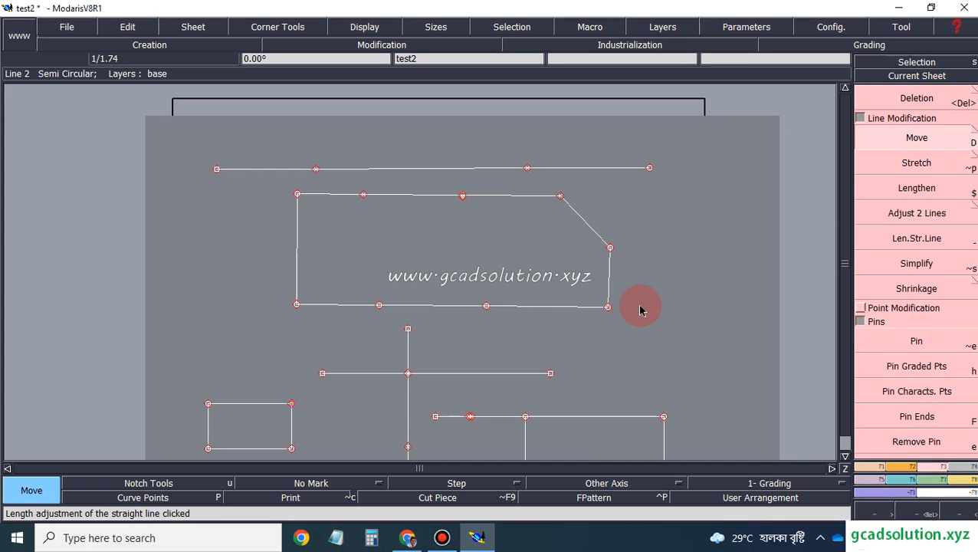
left_click(909, 443)
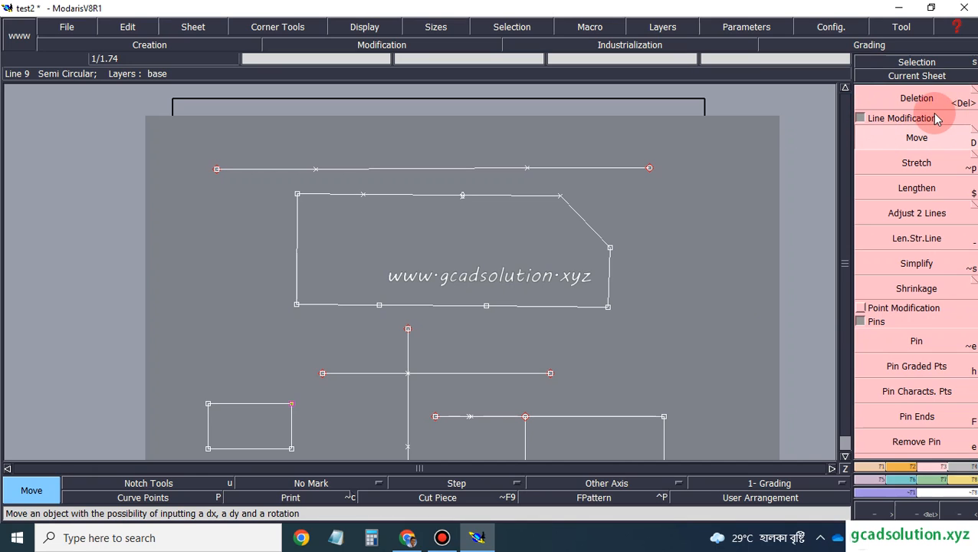
Expand the Point Modification tools and start the Point tool for creating a point
left_click(862, 308)
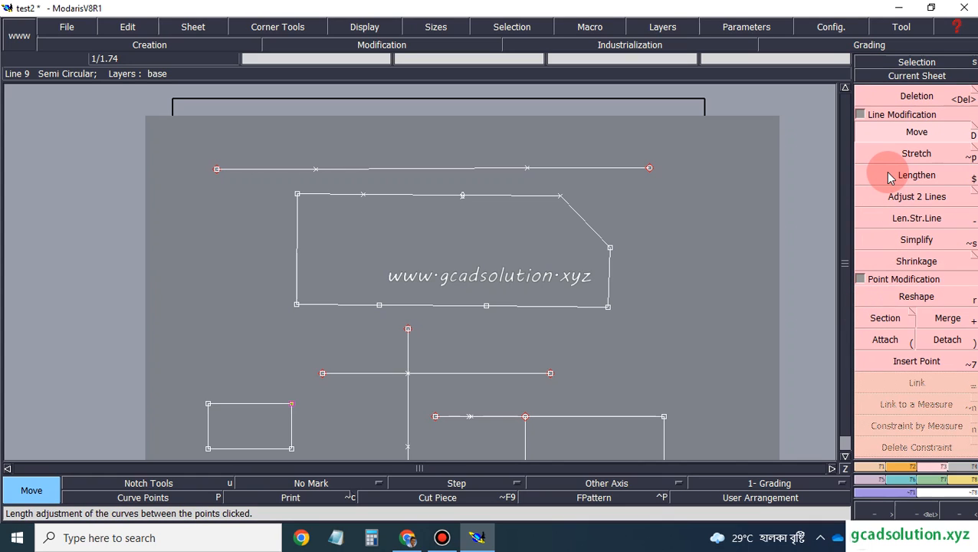
key("p")
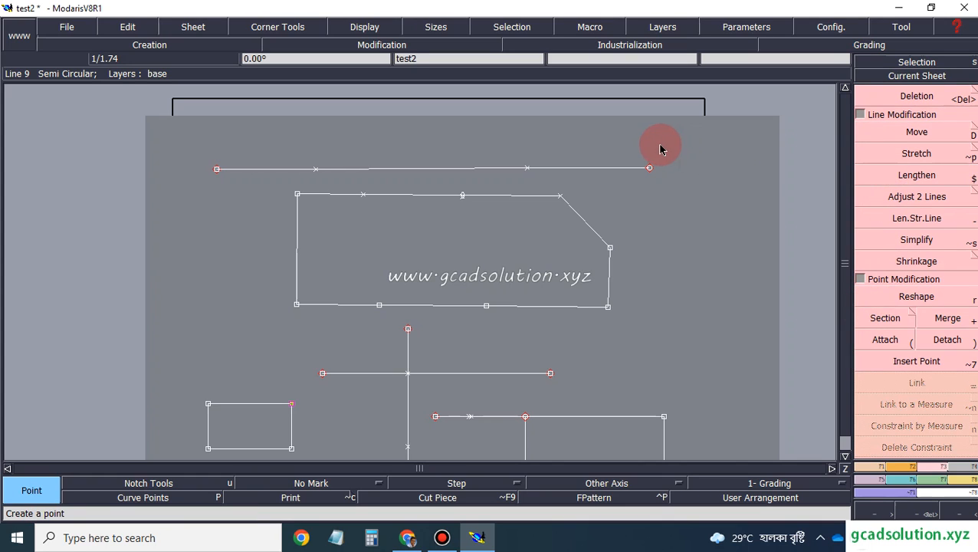